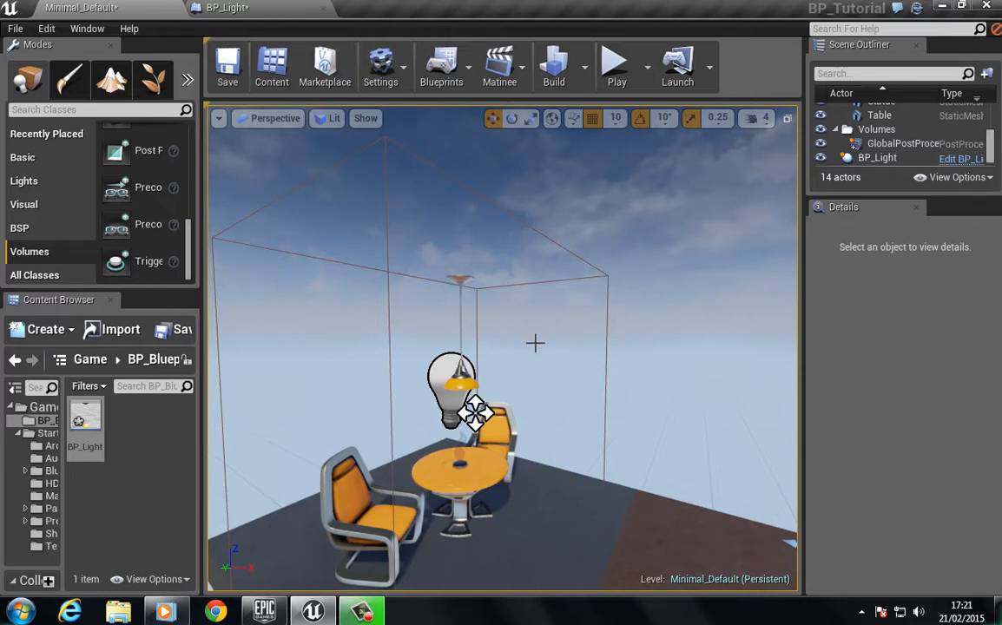
Step: Play the level from a spot on the brown floor, fly around the table and lamp, and stop the preview
right_click_drag(551, 404, 583, 469)
right_click(584, 470)
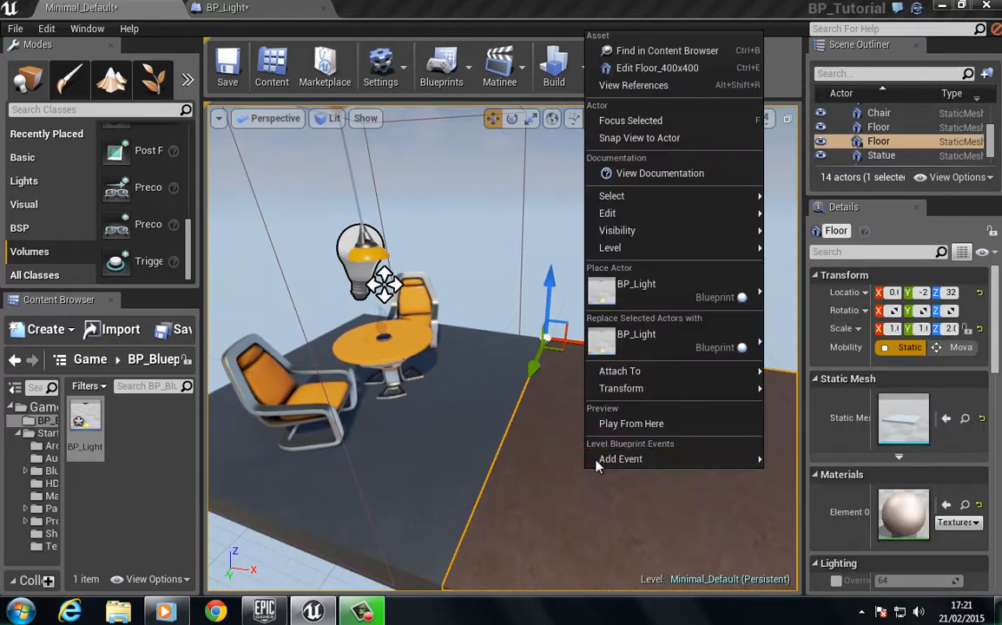
left_click(654, 432)
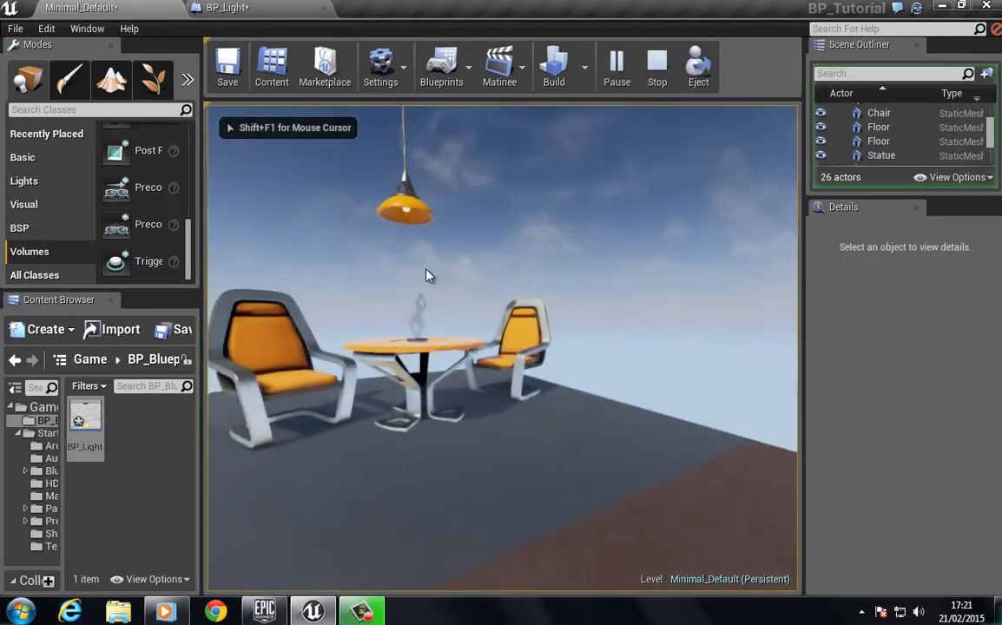
key("w")
key("s")
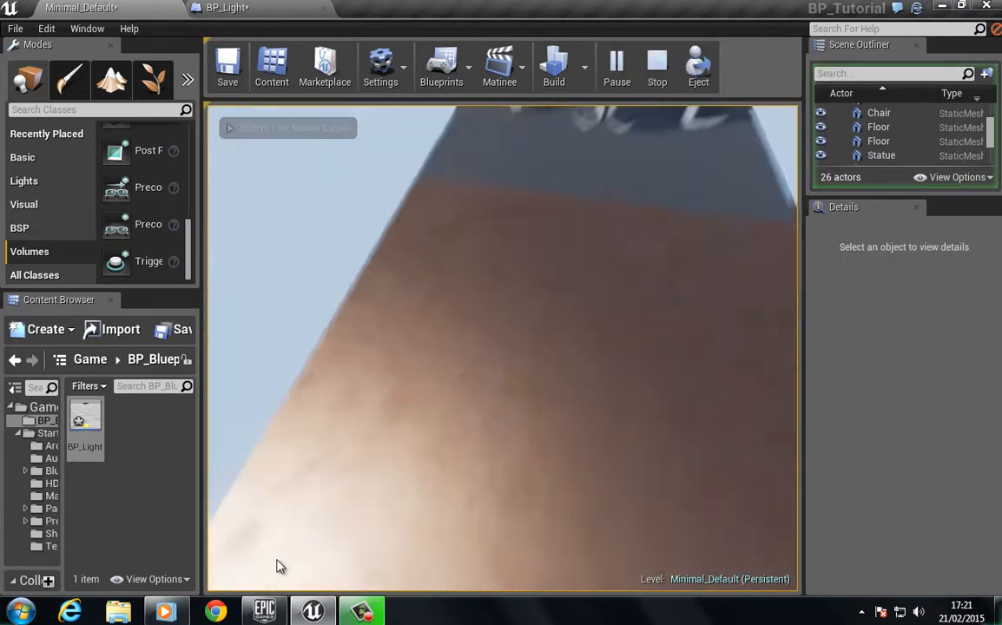
key("s")
key("a")
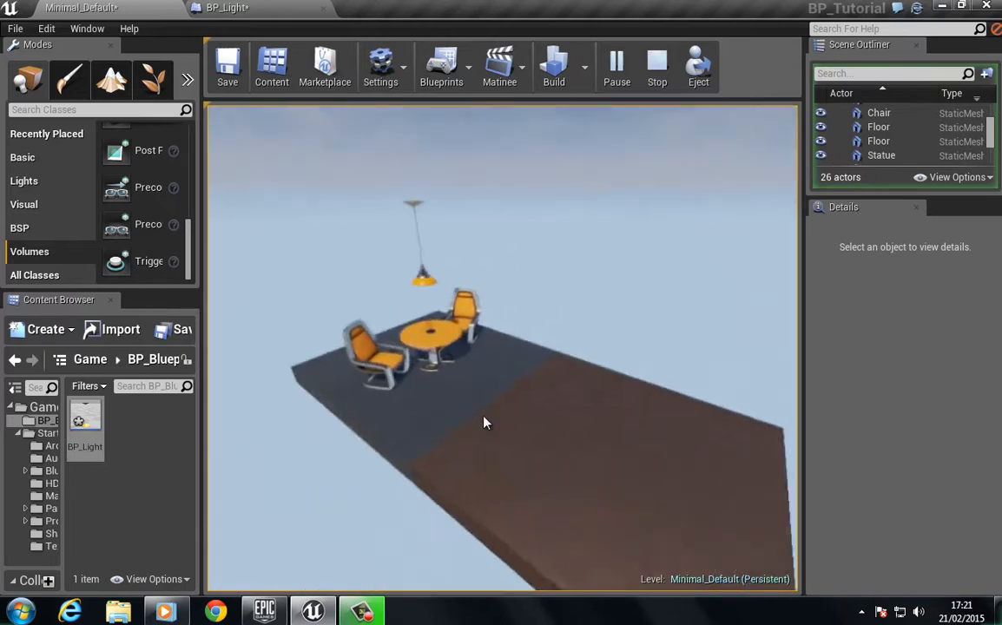
key("a")
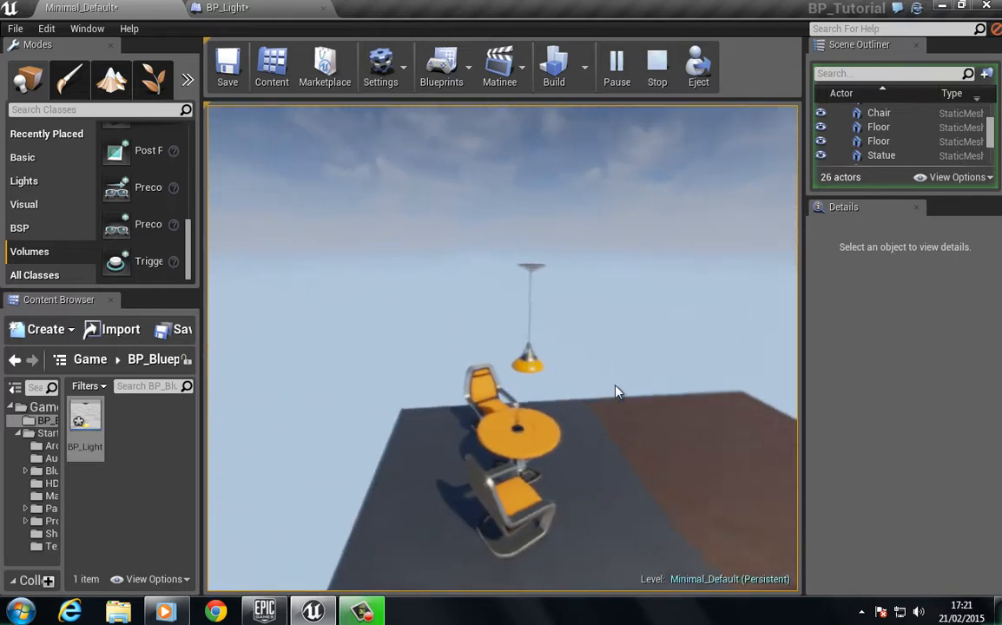
key("d")
key("w")
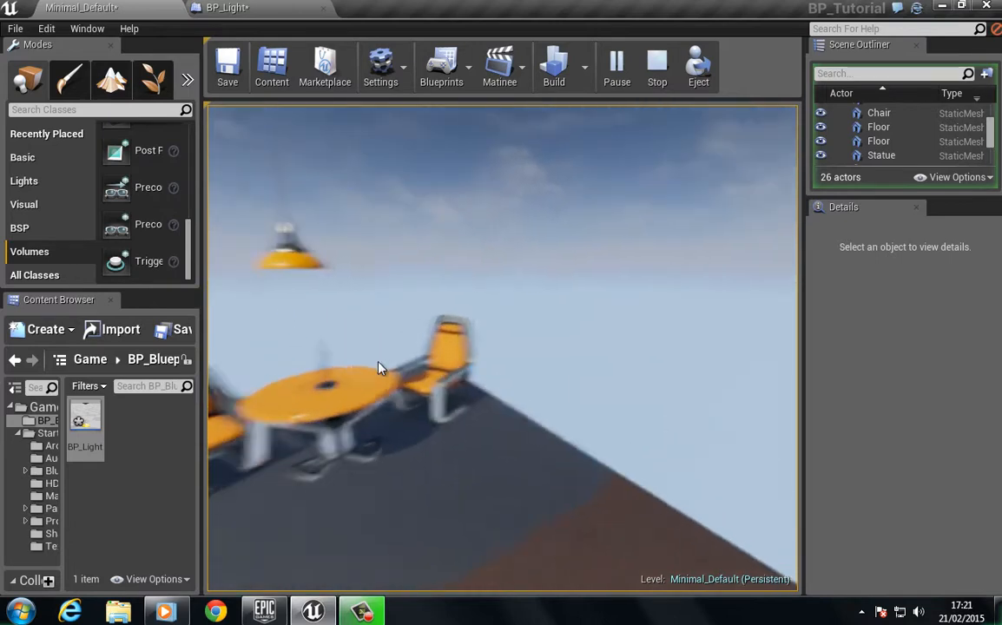
key("s")
key("a")
key("d")
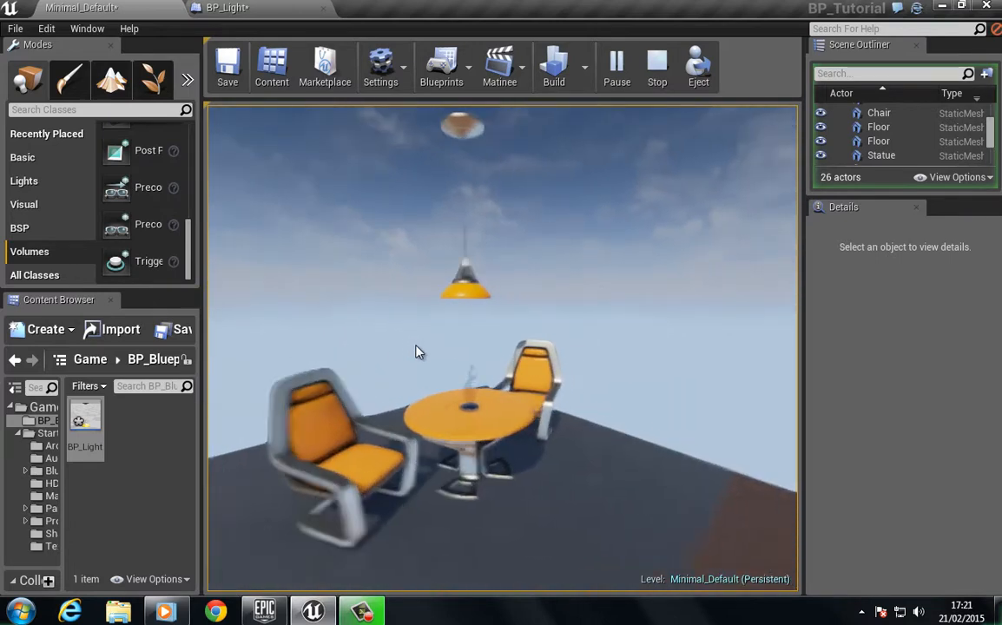
key("Escape")
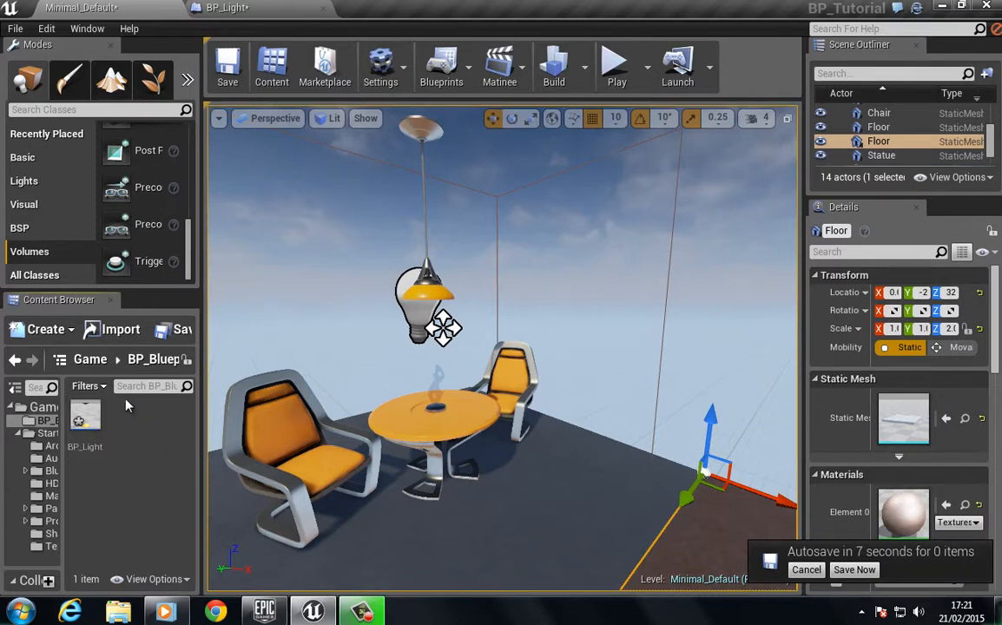
Step: Create a blueprint with the Character parent class beside BP_Light and name it BP_MyCharacter
right_click(133, 423)
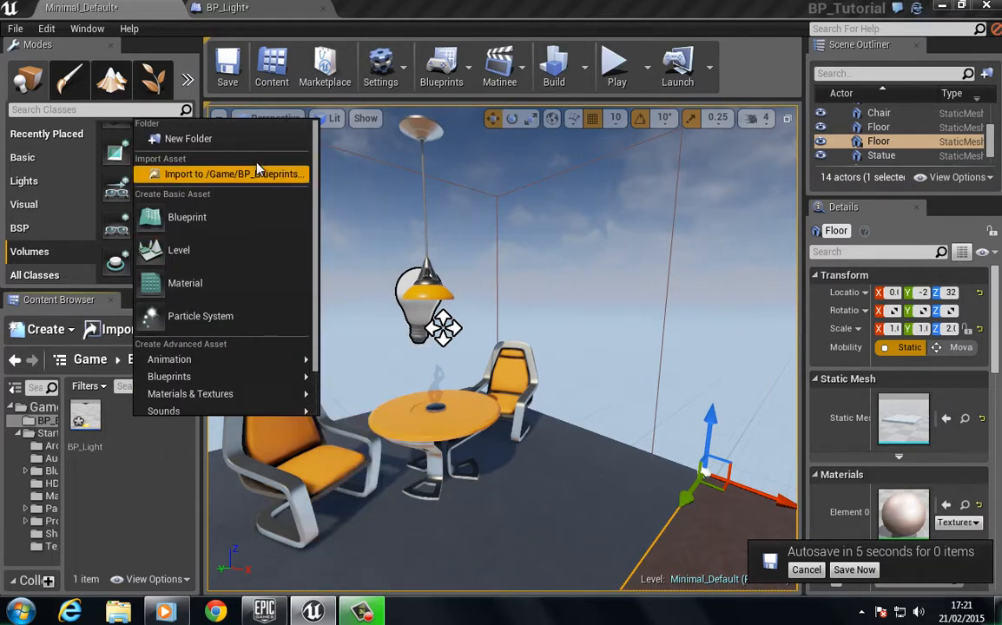
left_click(199, 217)
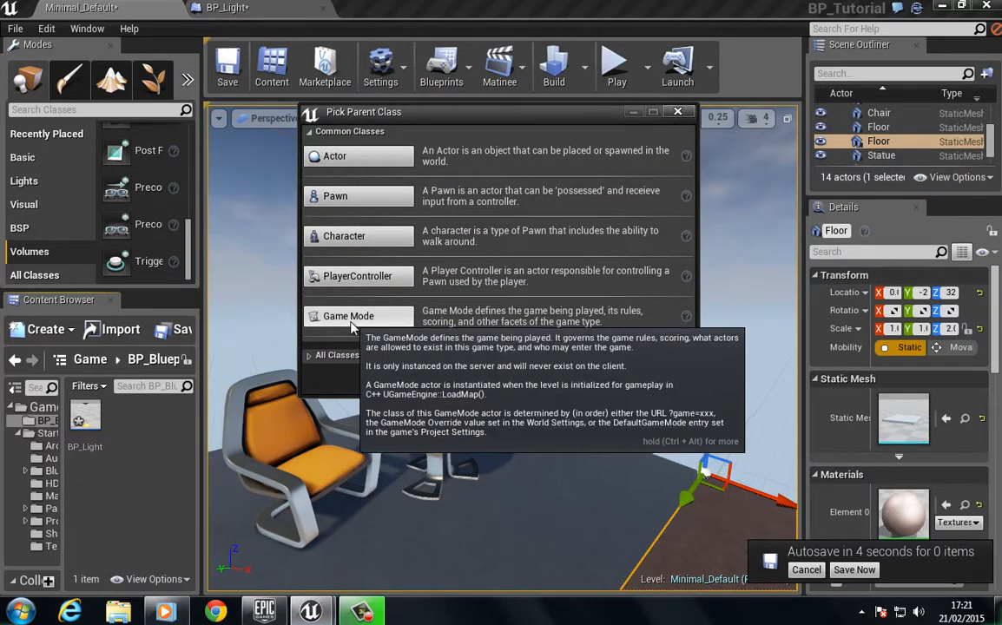
left_click(340, 239)
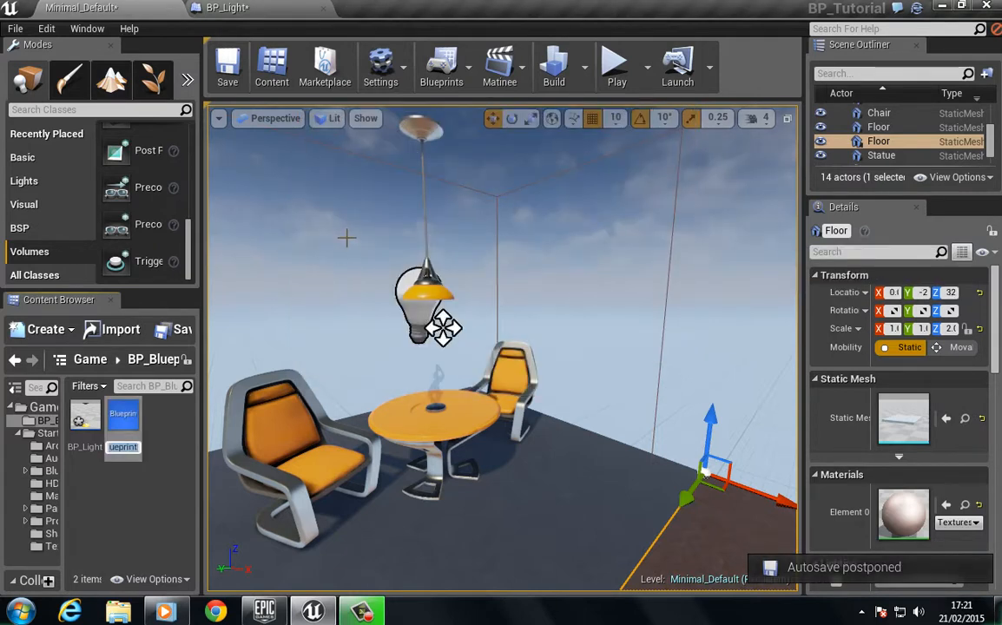
type("BP_")
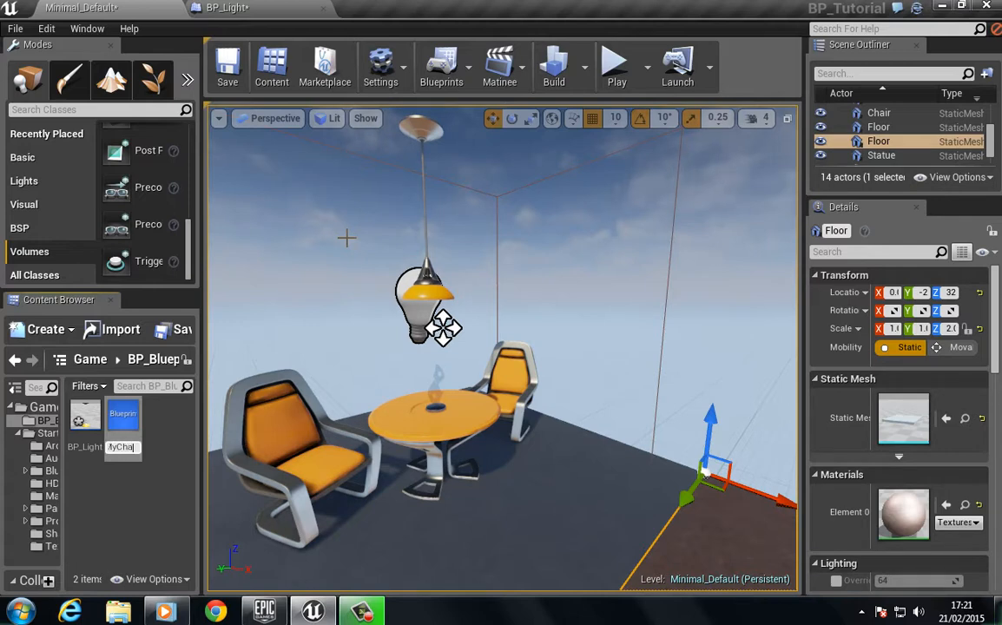
type("MyCharacter")
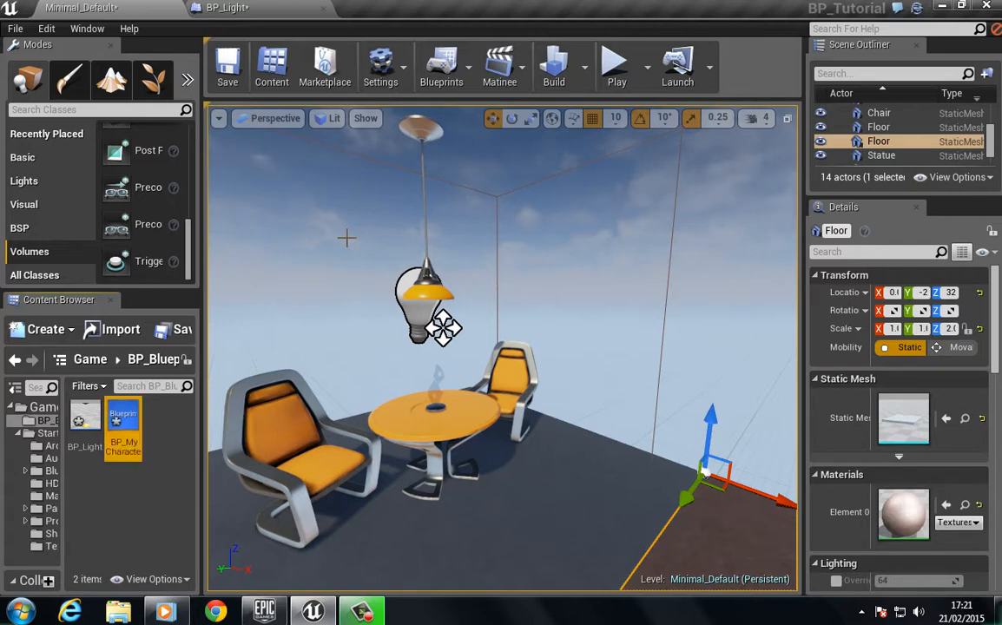
key("Return")
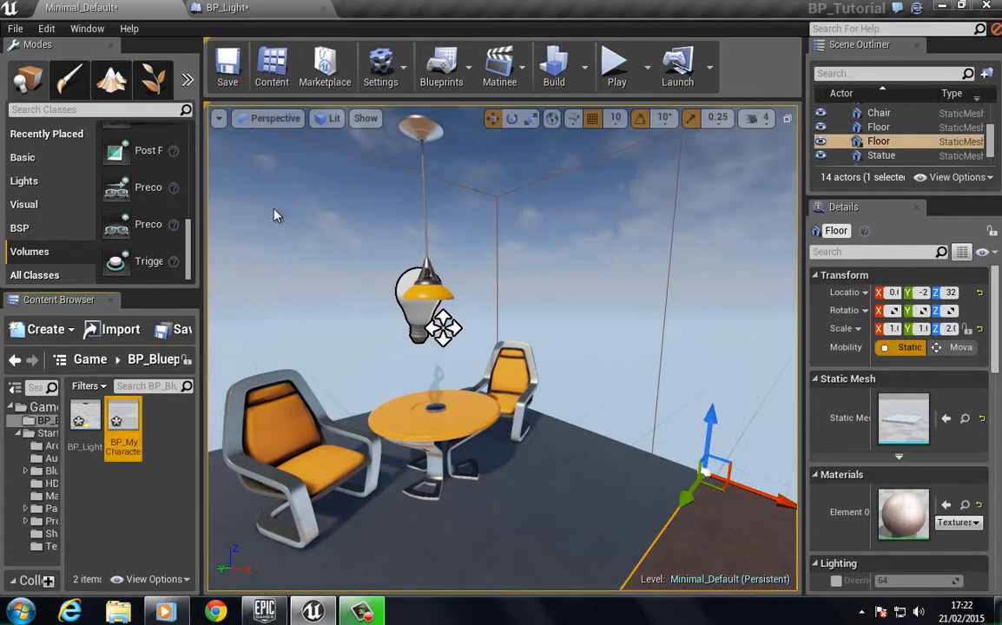
Step: Open the BP_MyCharacter blueprint and look over its capsule and the list of default settings
double_click(122, 423)
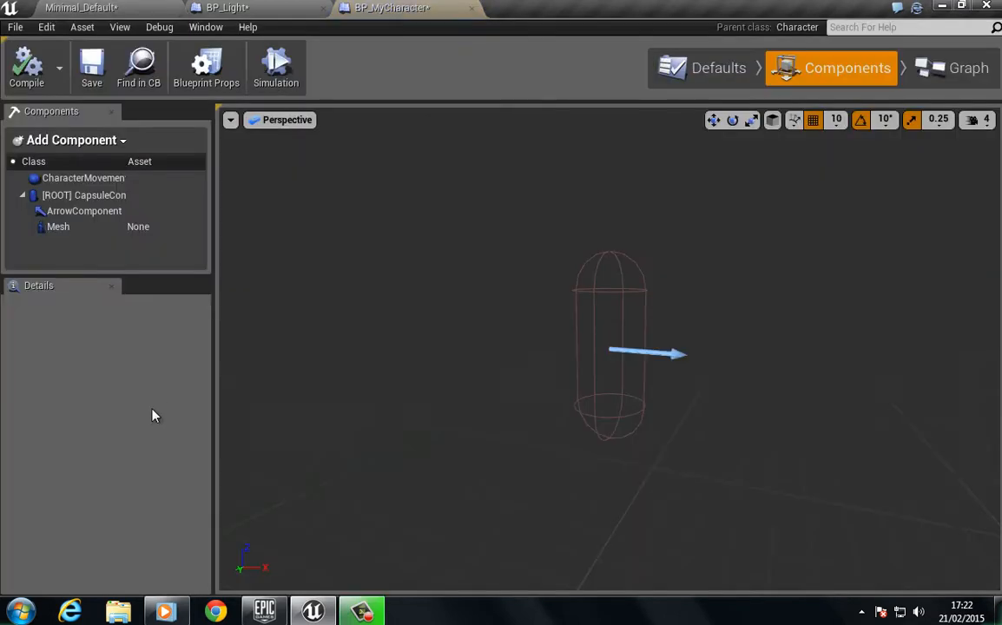
right_click_drag(521, 300, 522, 261)
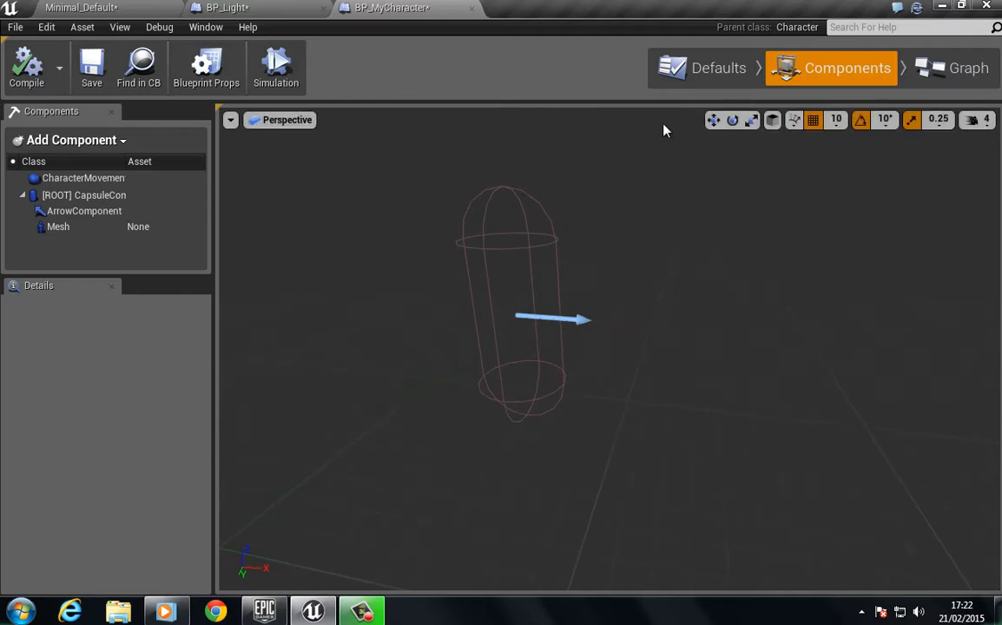
left_click(691, 68)
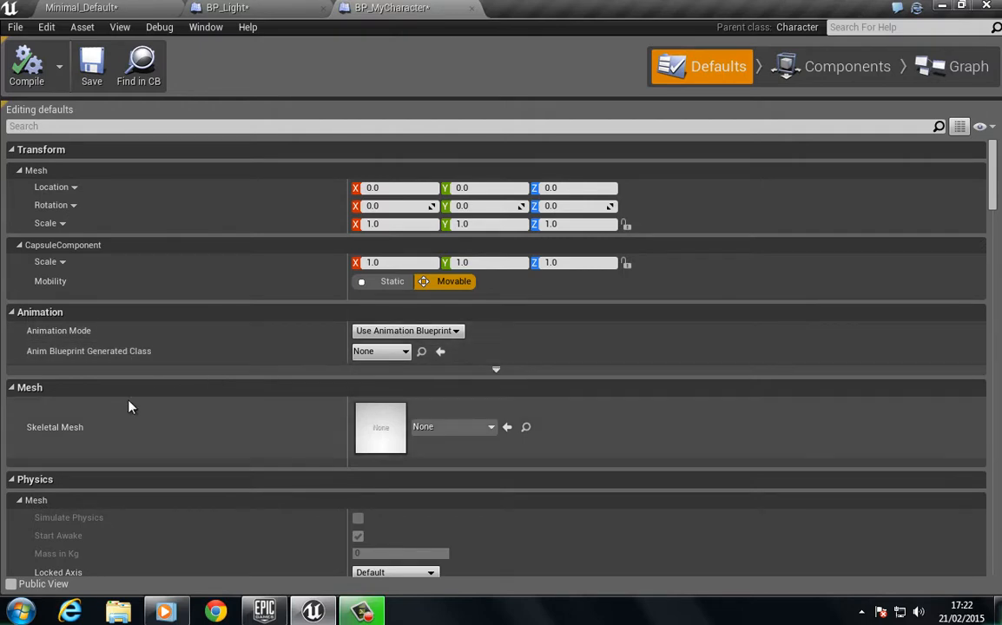
scroll(146, 410, "down", 9)
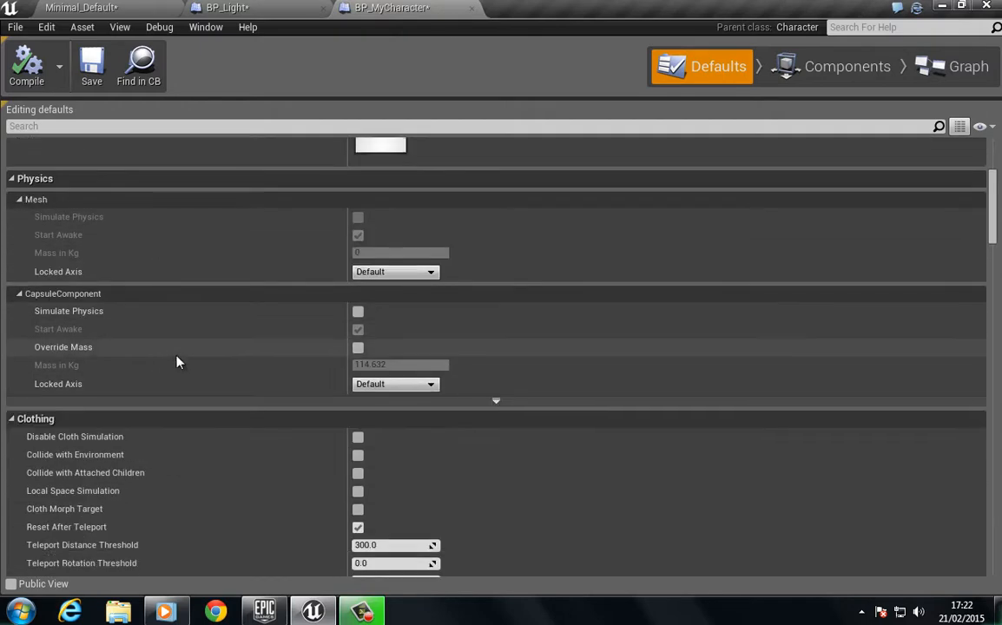
scroll(182, 352, "down", 5)
scroll(200, 335, "up", 7)
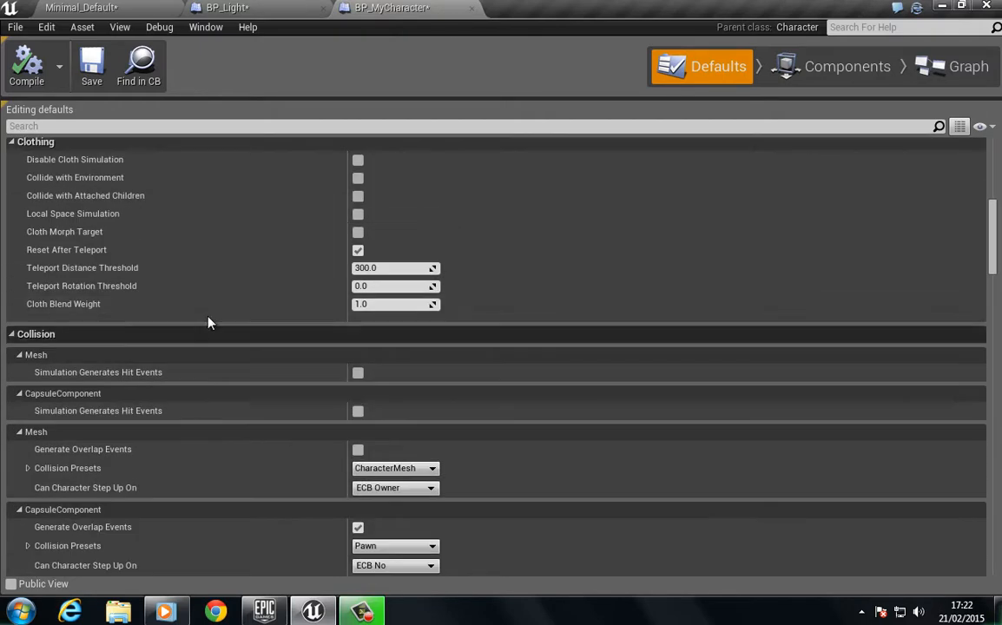
scroll(508, 292, "up", 10)
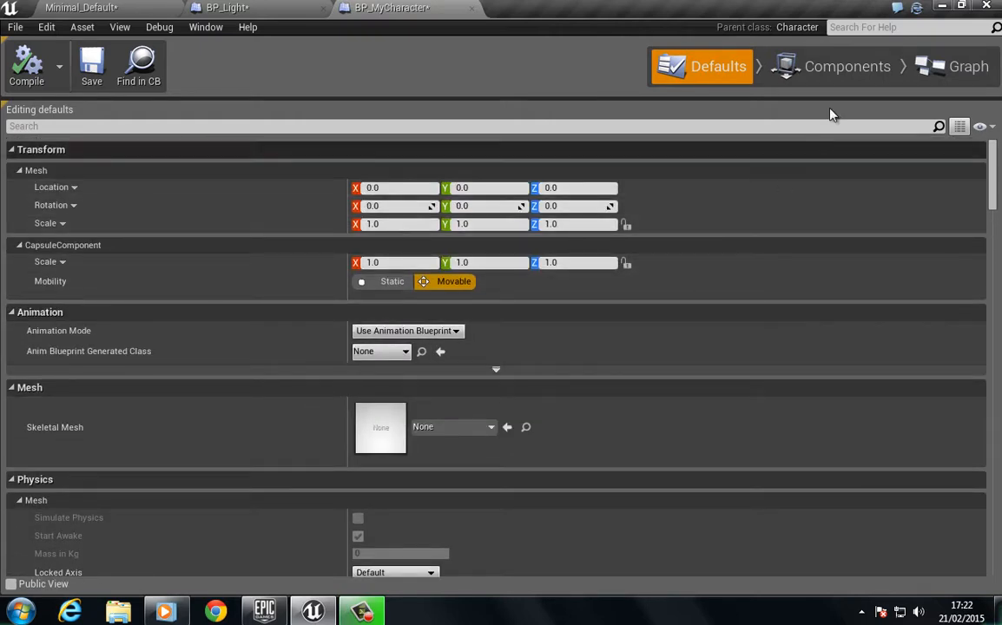
Step: Add a Camera component named FPS_Cam to the character and raise it to Z 70 near the top of the capsule
left_click(840, 76)
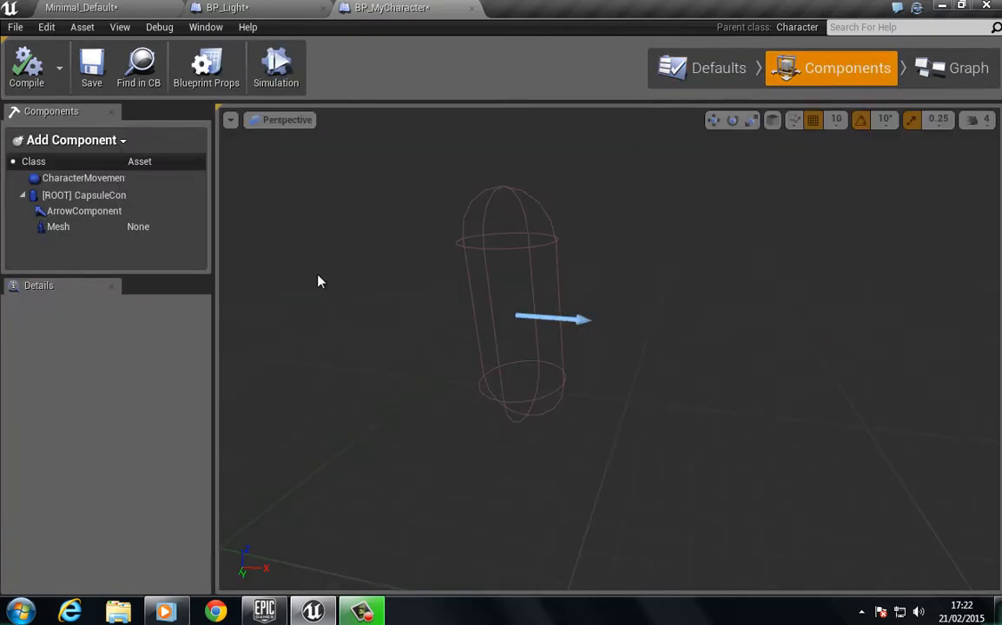
left_click(126, 141)
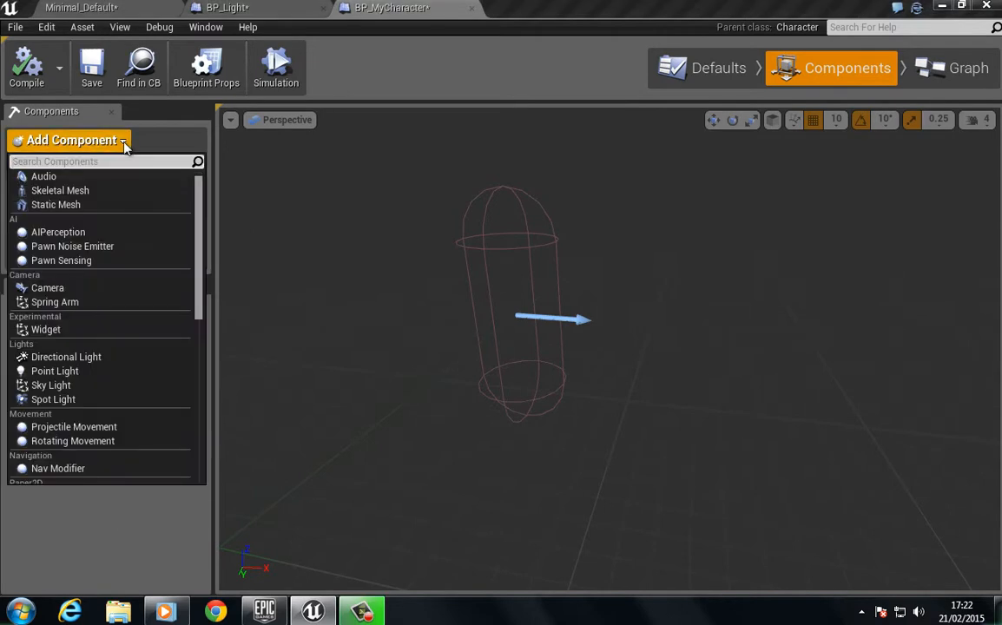
left_click(68, 289)
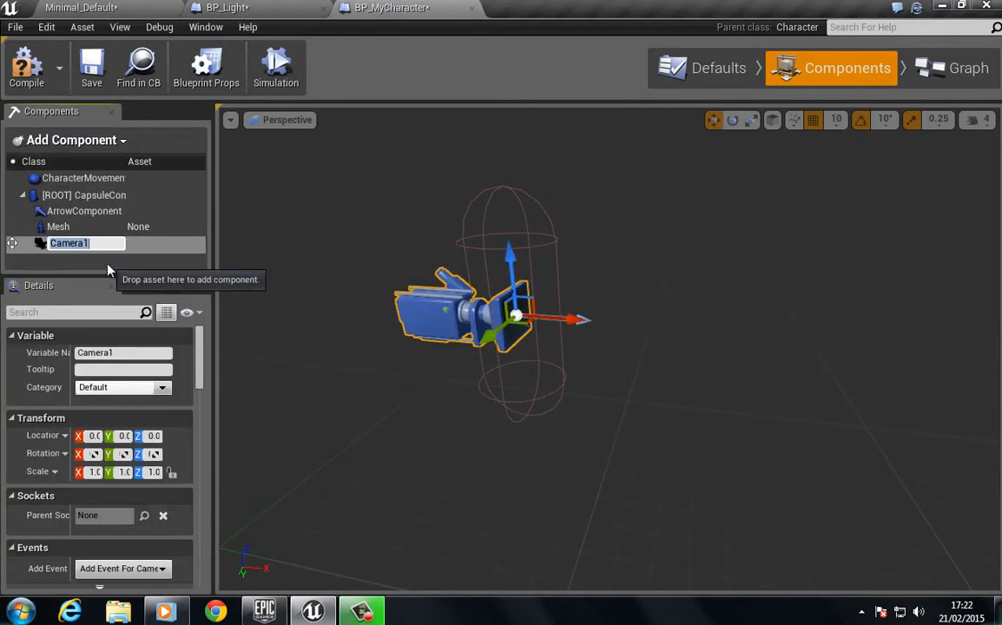
type("FPS_Cam")
key("Return")
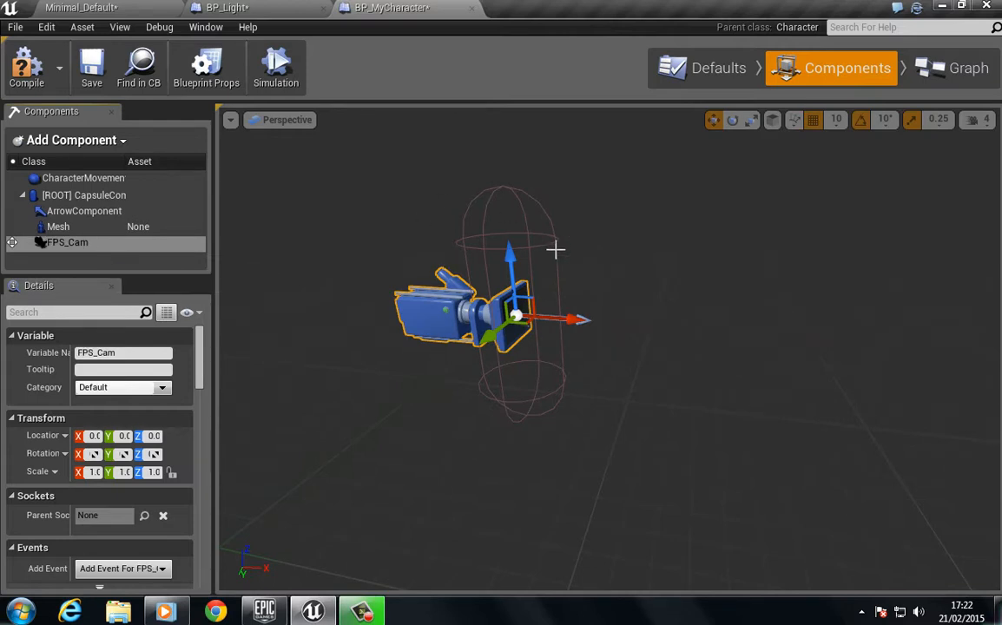
left_click_drag(507, 283, 516, 165)
right_click_drag(465, 322, 421, 318)
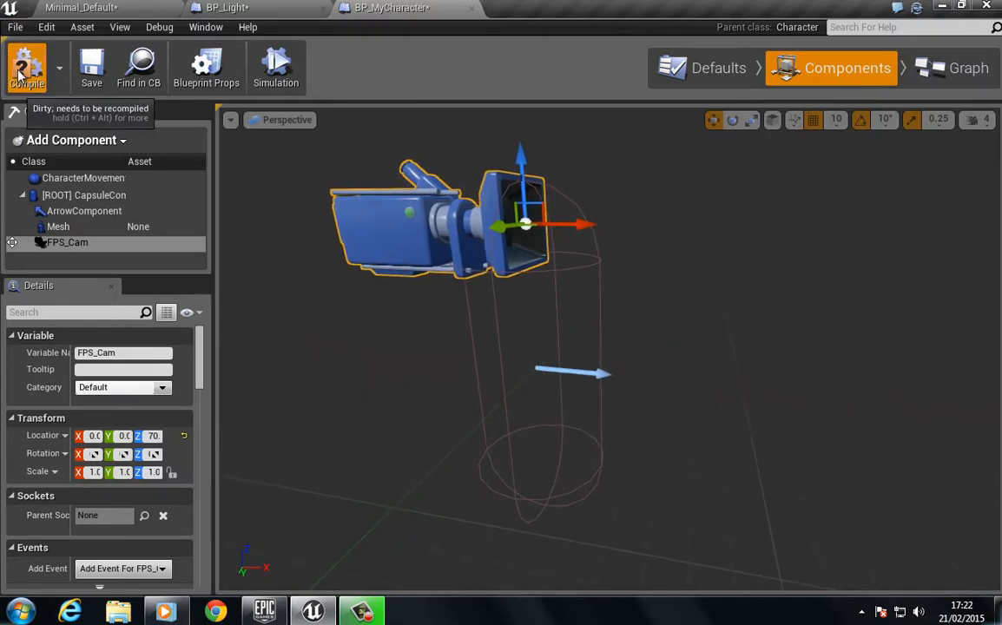
Step: Close the BP_Light blueprint and open the Engine Input page of the project settings in a maximized window
left_click(233, 7)
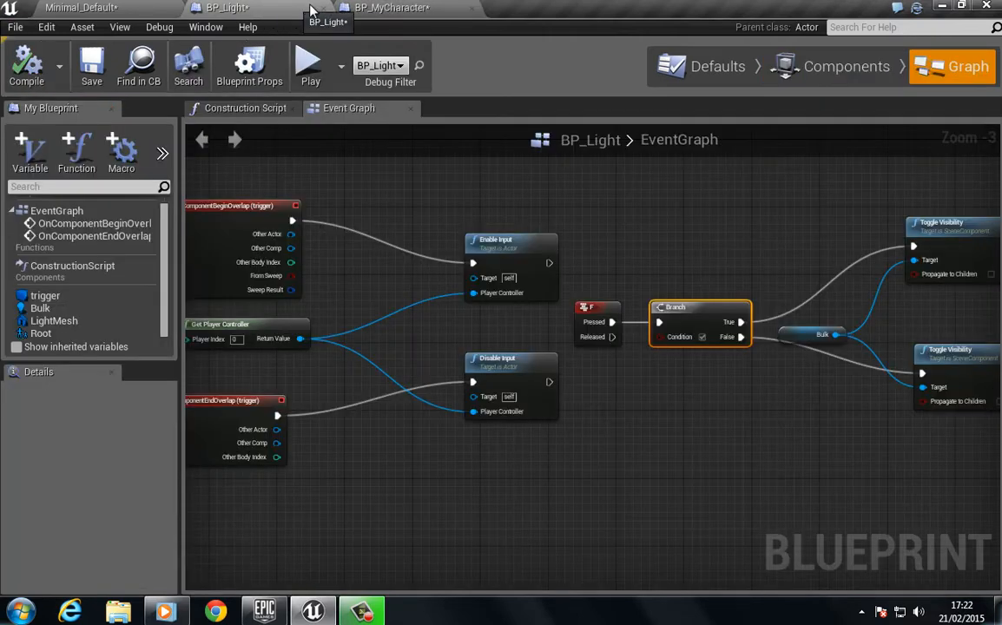
left_click(321, 7)
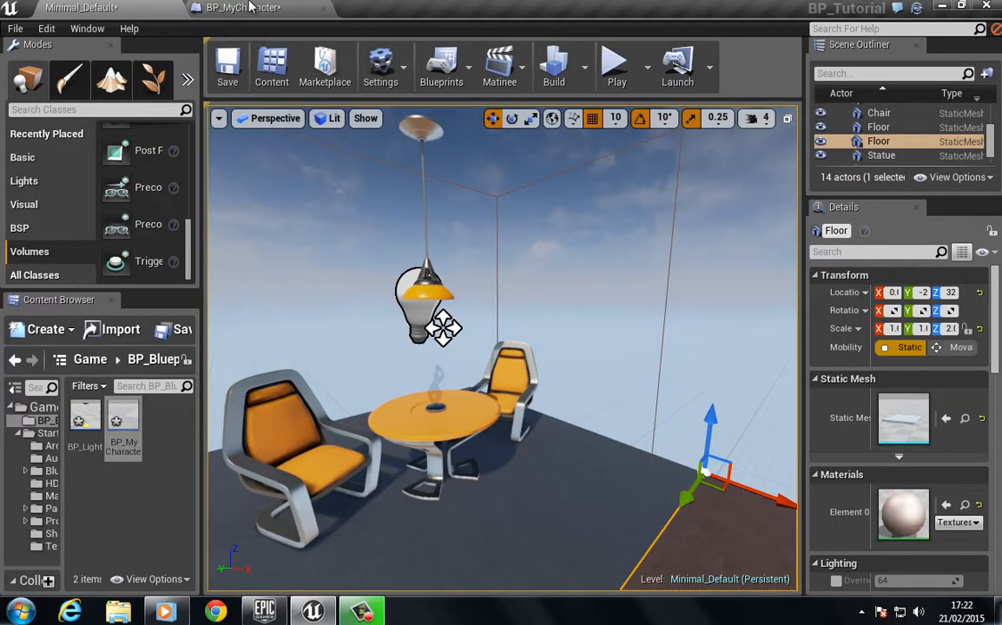
left_click(42, 35)
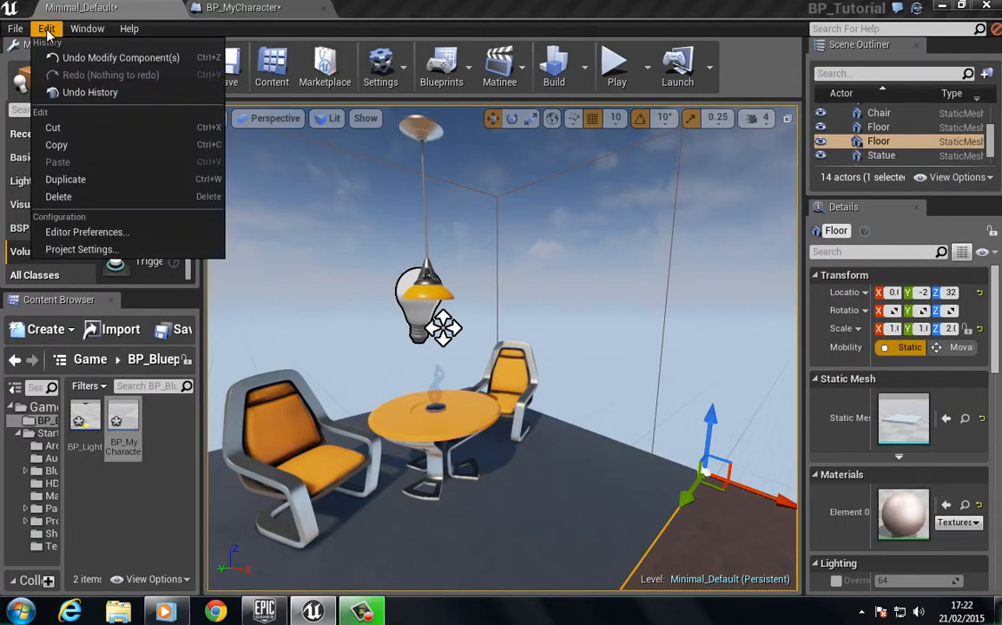
left_click(113, 251)
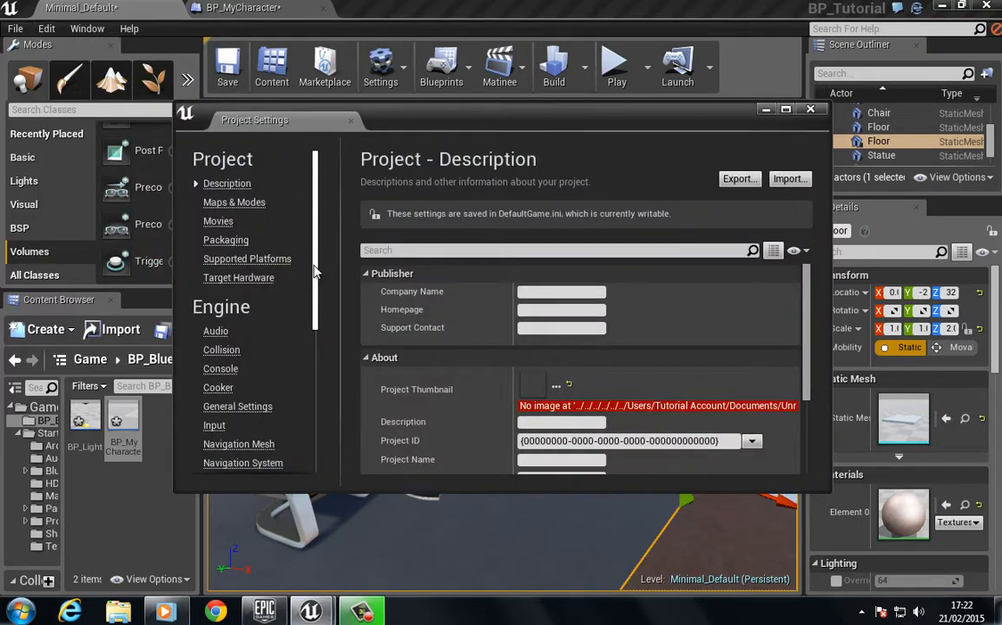
left_click_drag(314, 272, 307, 337)
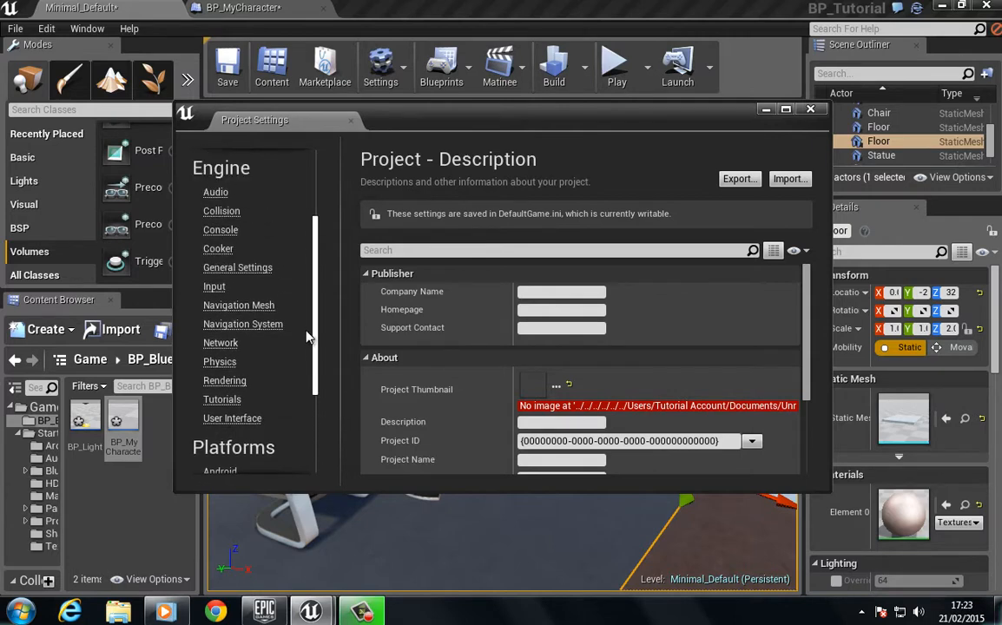
left_click(214, 288)
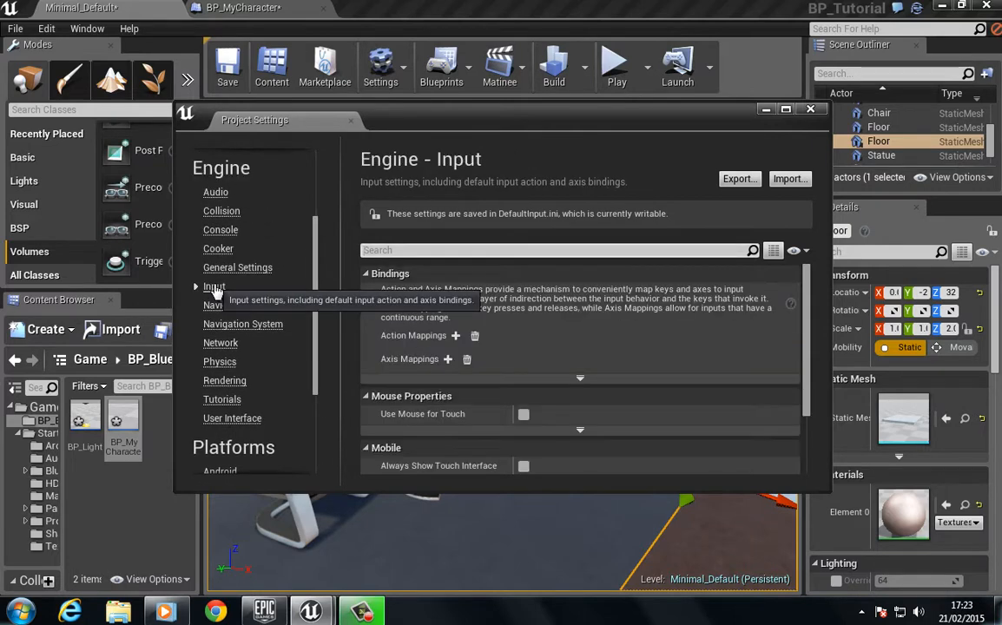
left_click_drag(475, 117, 469, 2)
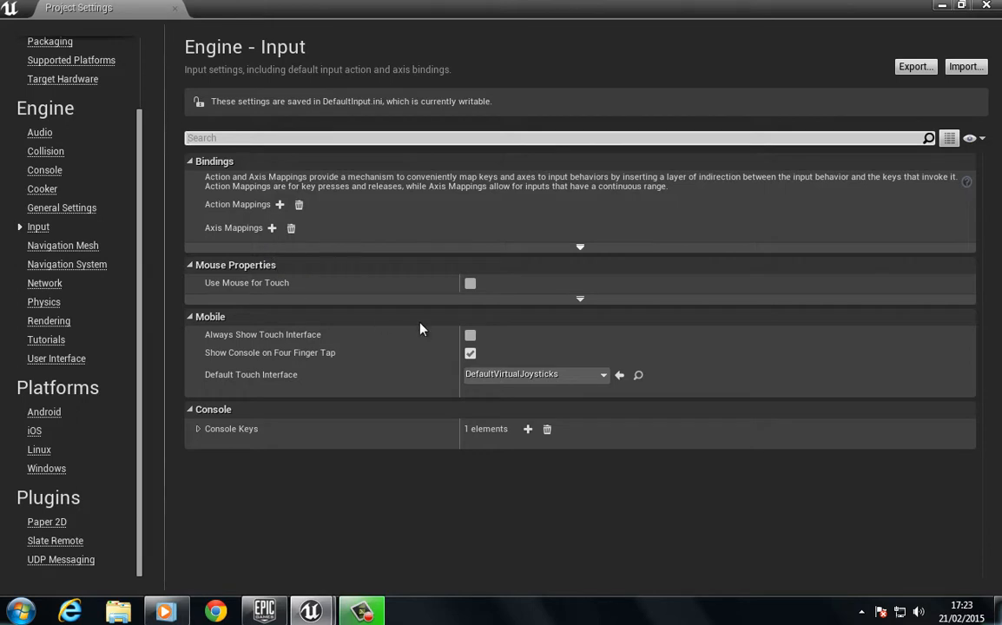
Step: Add a new axis mapping in the input bindings and name it Move Foward
left_click(271, 230)
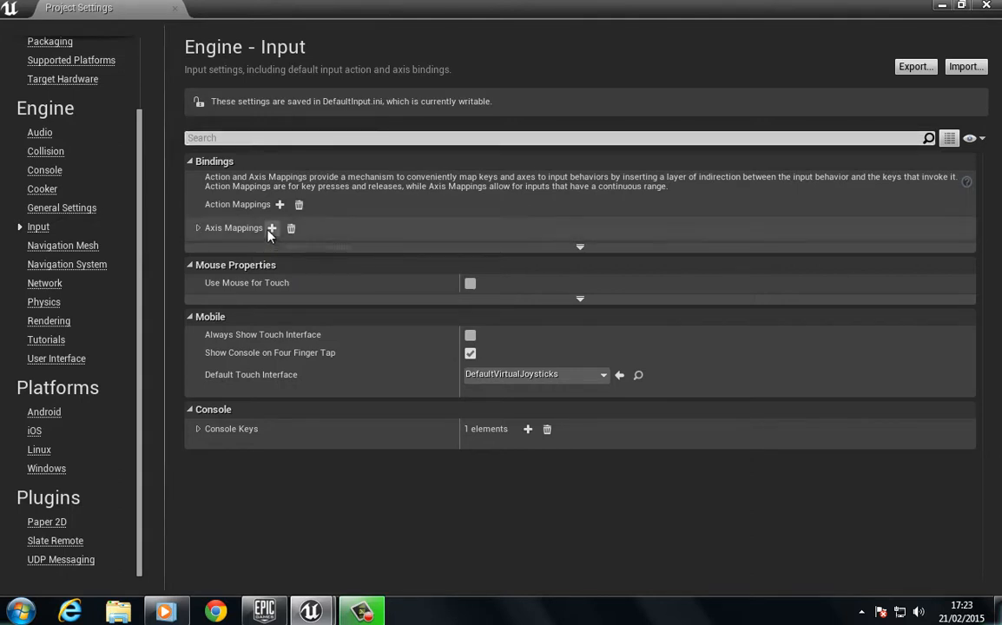
left_click(197, 229)
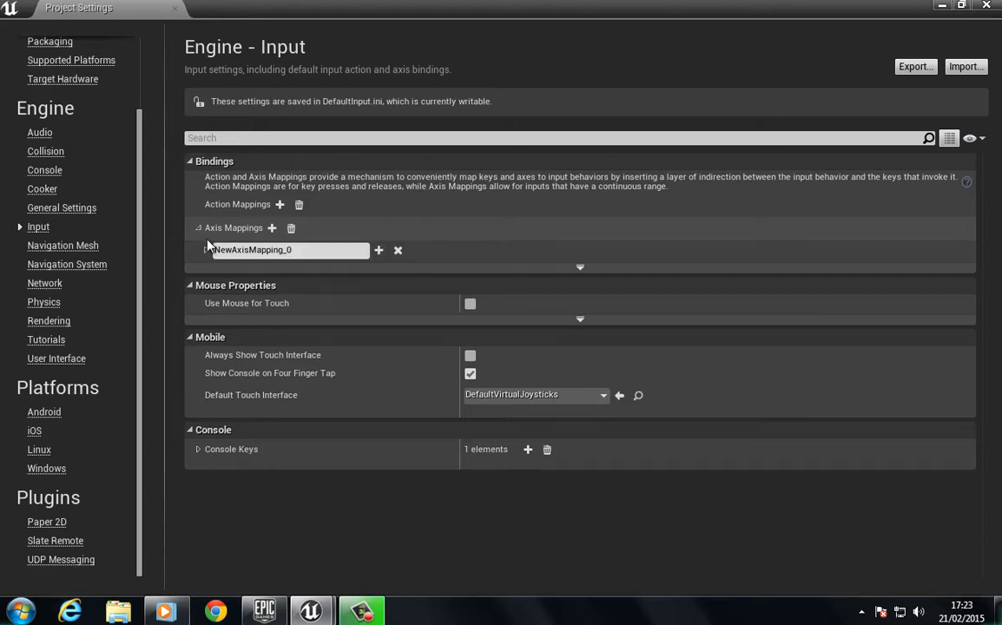
left_click(309, 249)
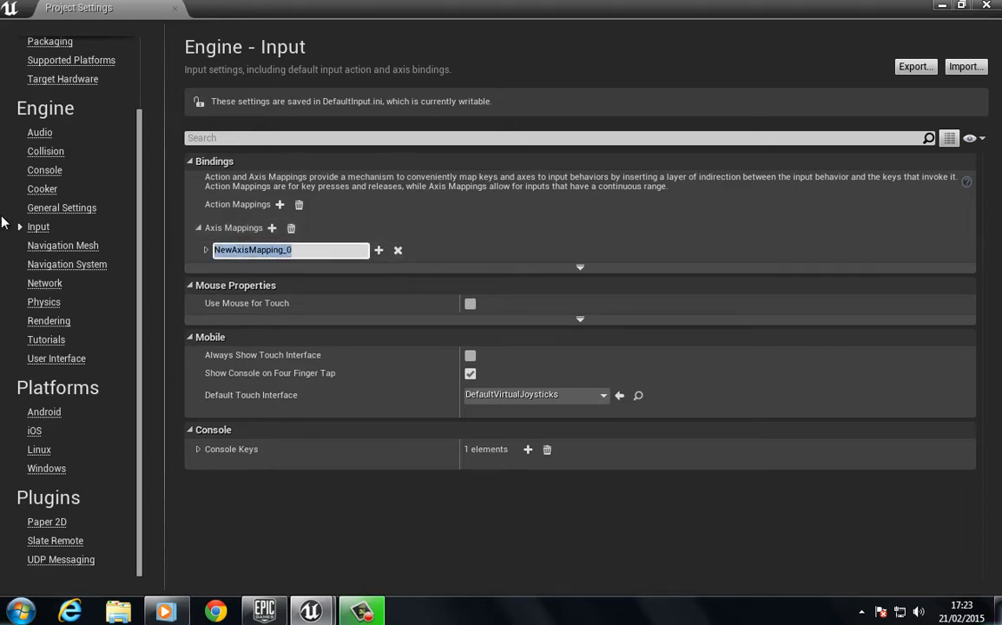
type("Move Foward")
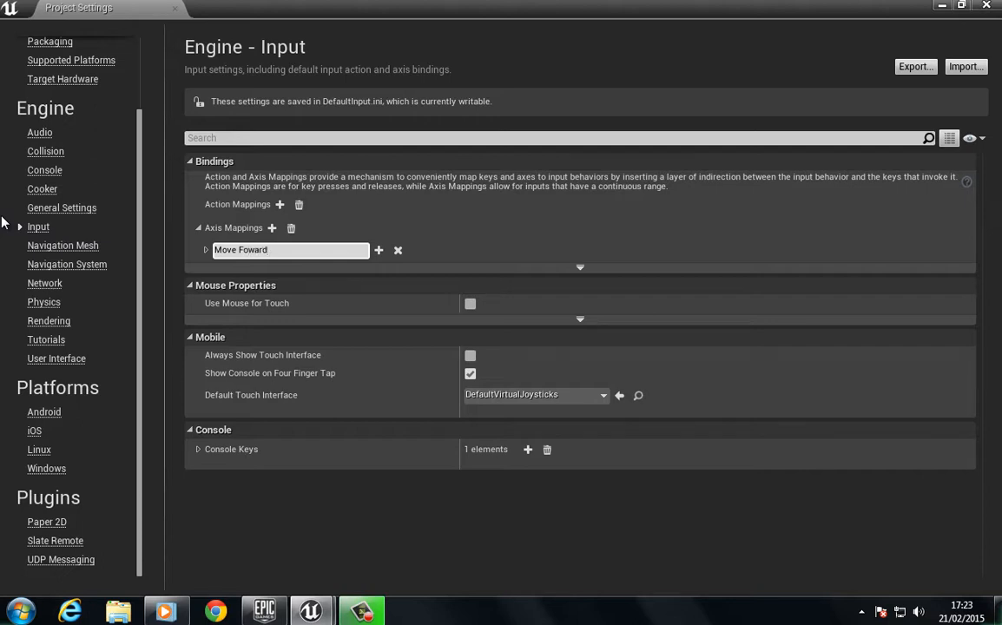
key("Return")
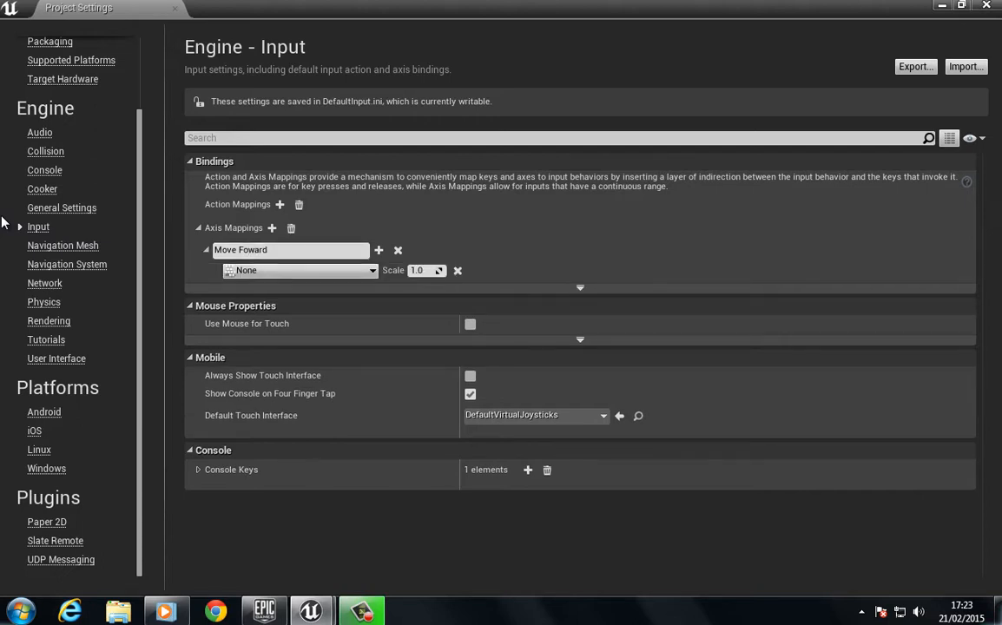
Step: Assign the keyboard key W to the first entry of the Move Foward axis mapping
left_click(314, 270)
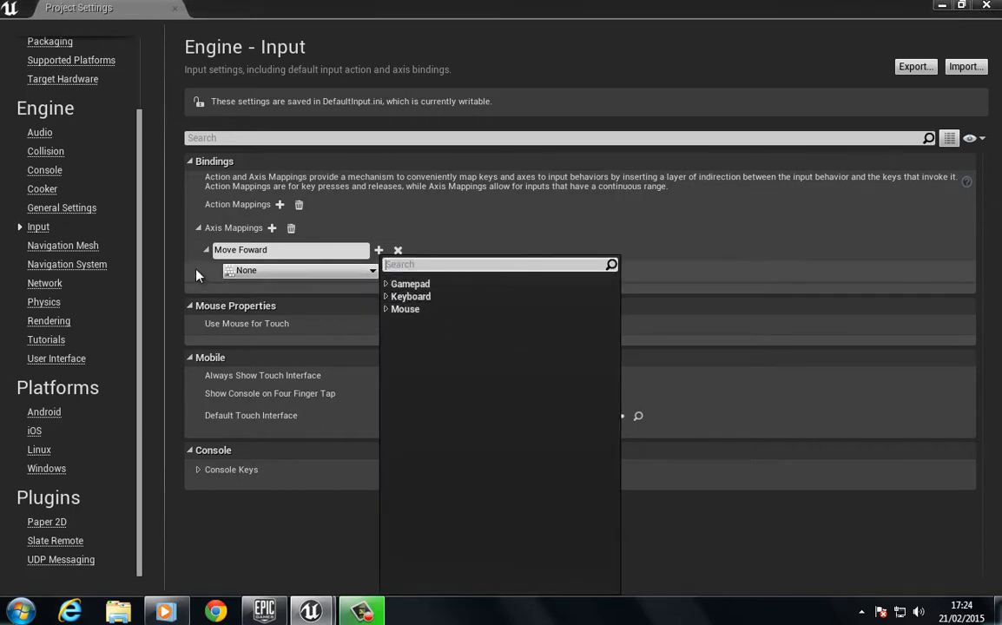
left_click(176, 243)
left_click(345, 271)
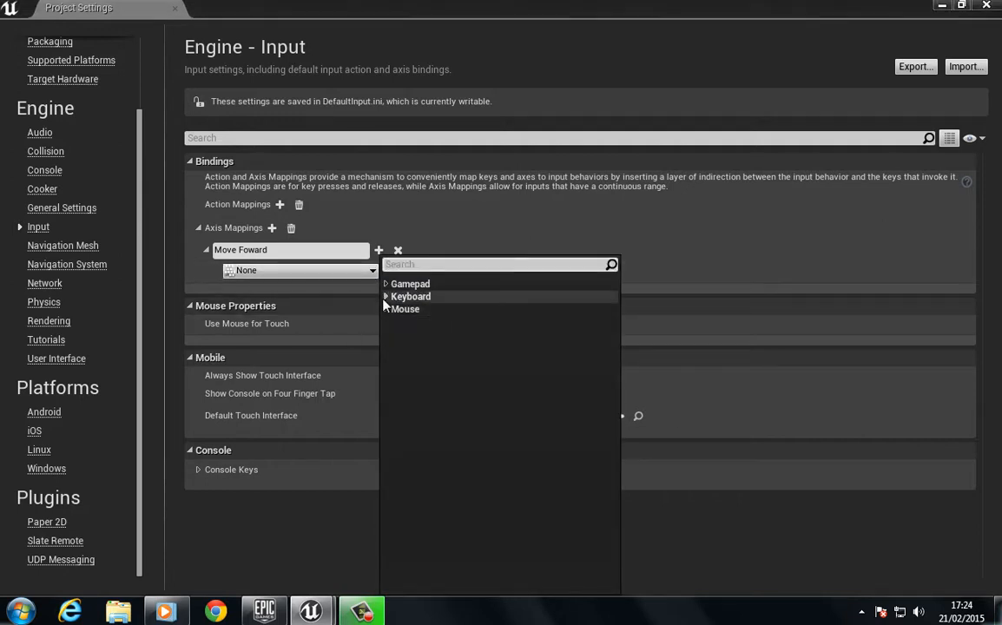
left_click(387, 298)
scroll(409, 404, "down", 5)
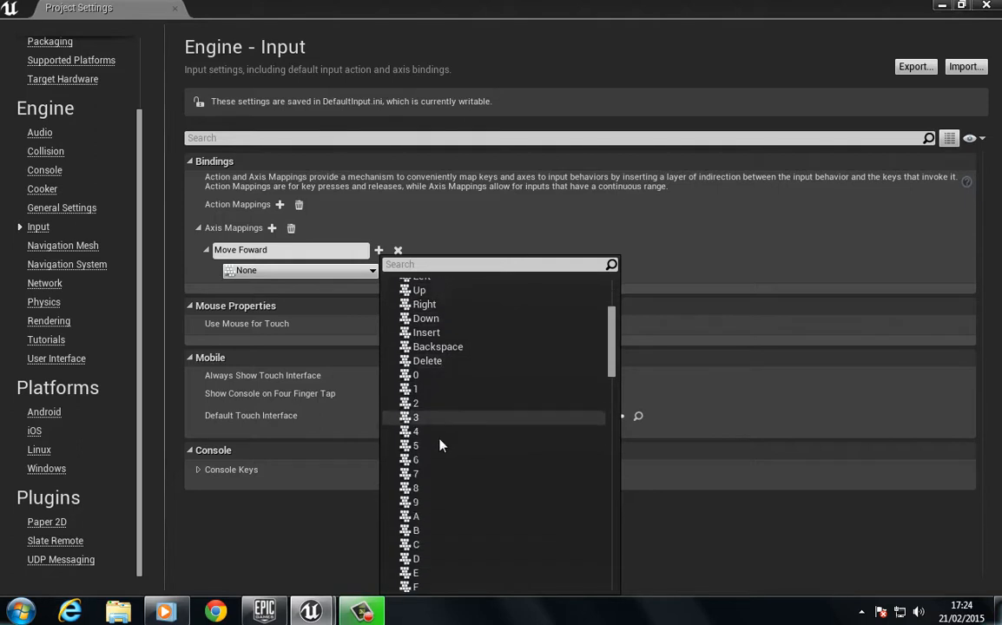
scroll(436, 449, "down", 3)
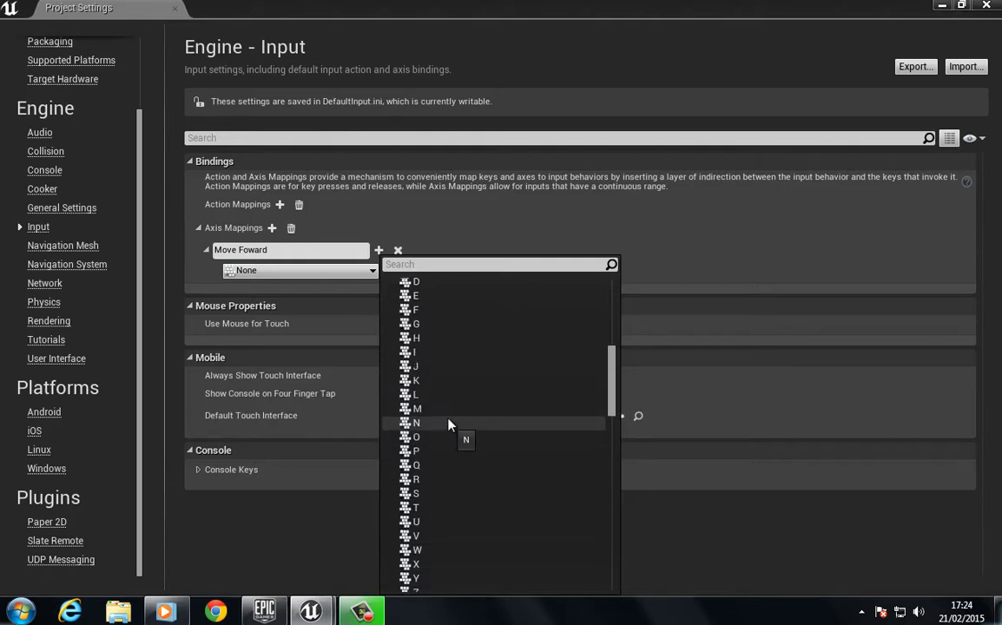
scroll(441, 397, "down", 3)
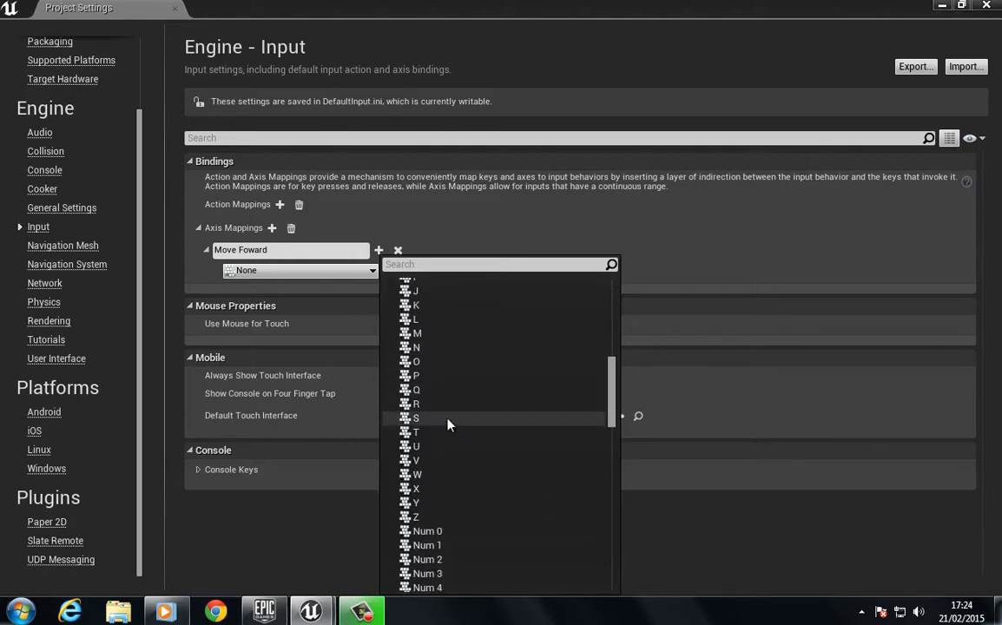
left_click(439, 450)
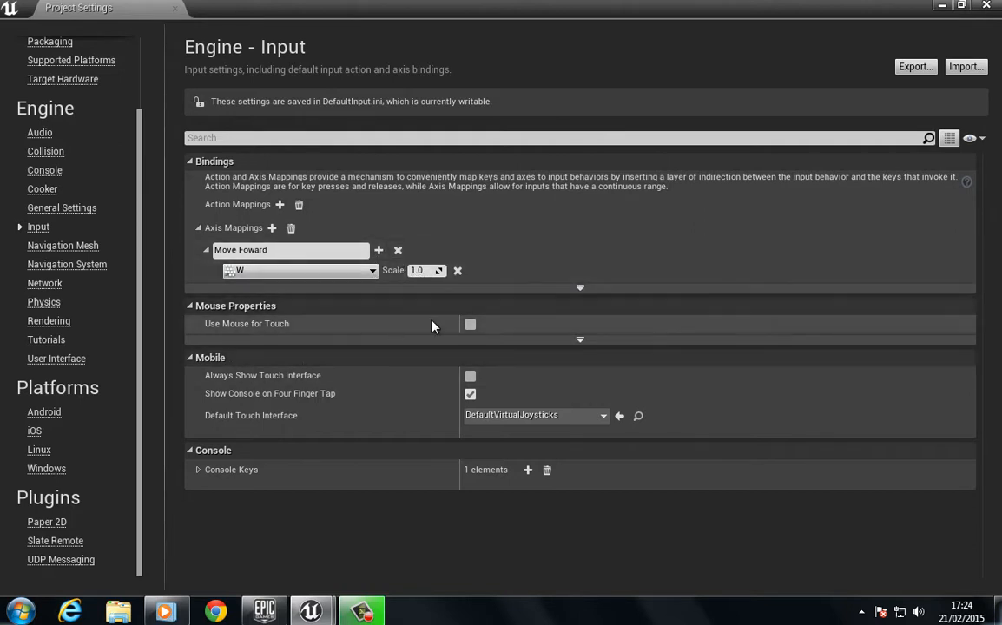
Step: Add a second key entry to the Move Foward mapping and assign it the keyboard's Up key
left_click(378, 251)
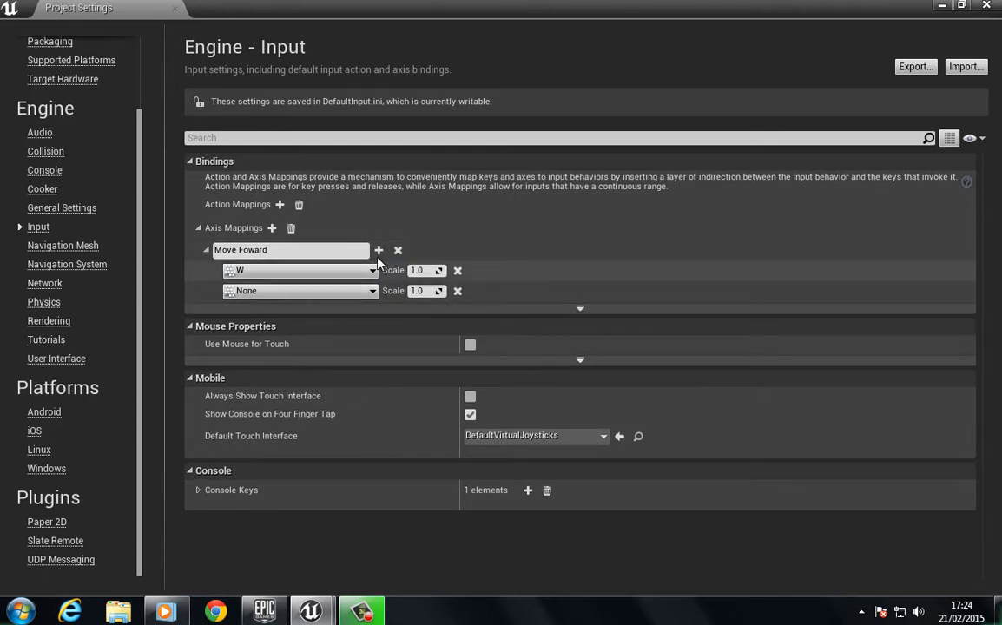
left_click(300, 292)
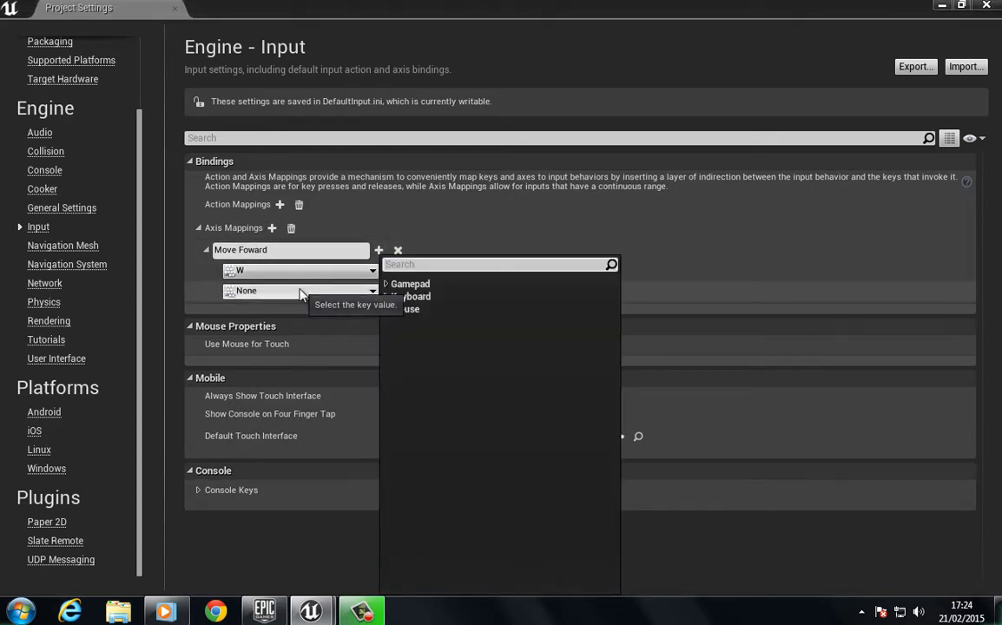
left_click(387, 297)
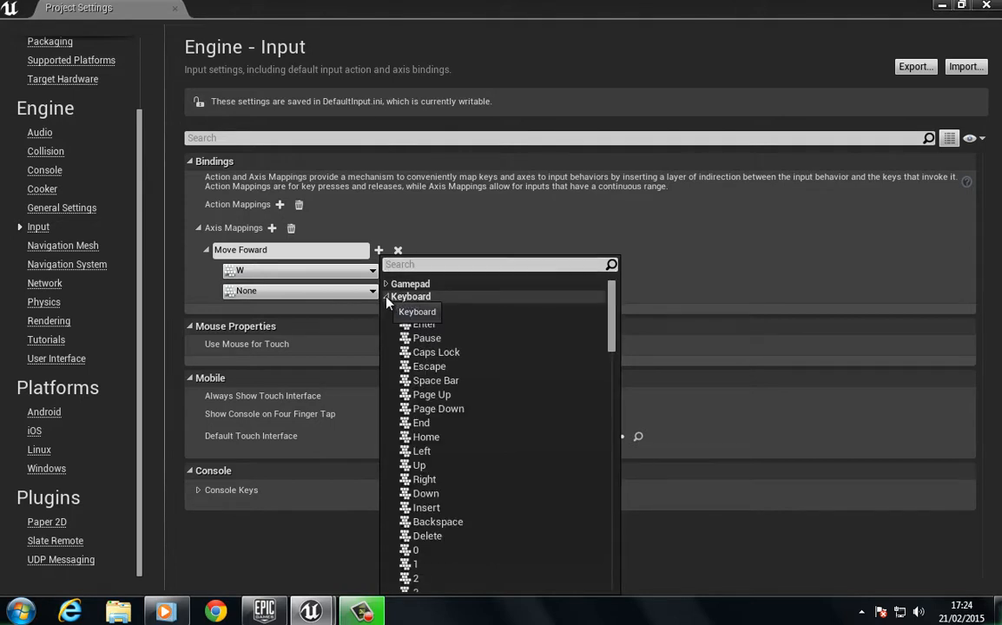
scroll(439, 400, "down", 1)
left_click(426, 417)
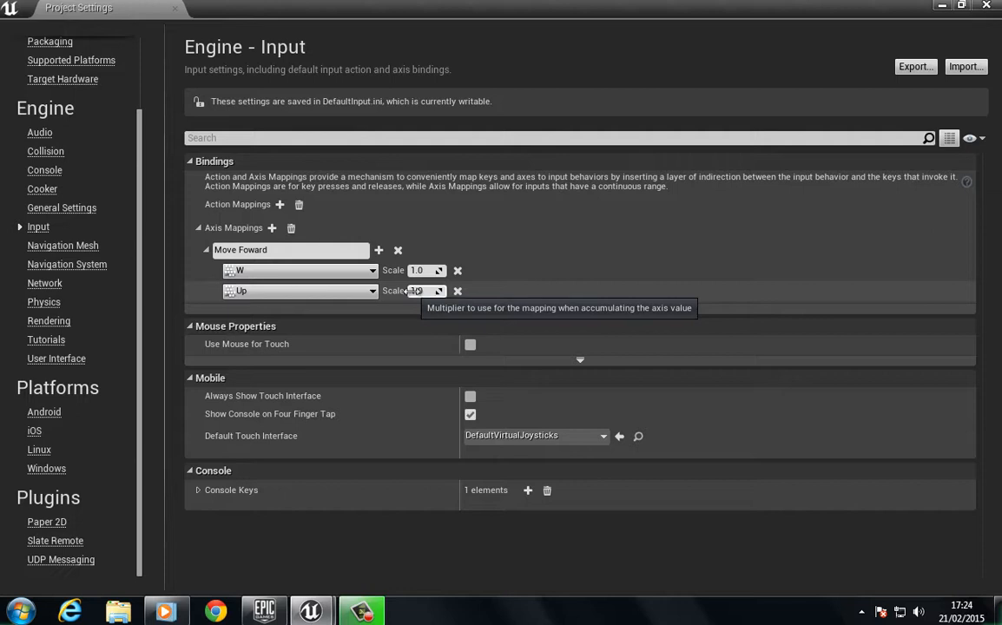
Step: Add a third key entry to the Move Foward mapping, assign it the S key and set its scale to -1.0
left_click(379, 250)
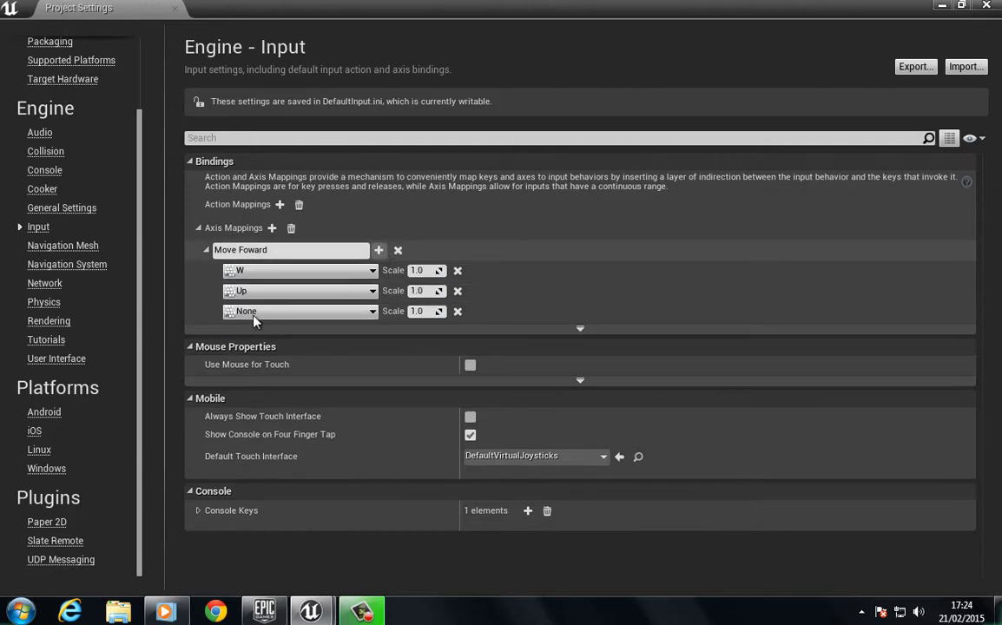
left_click(276, 313)
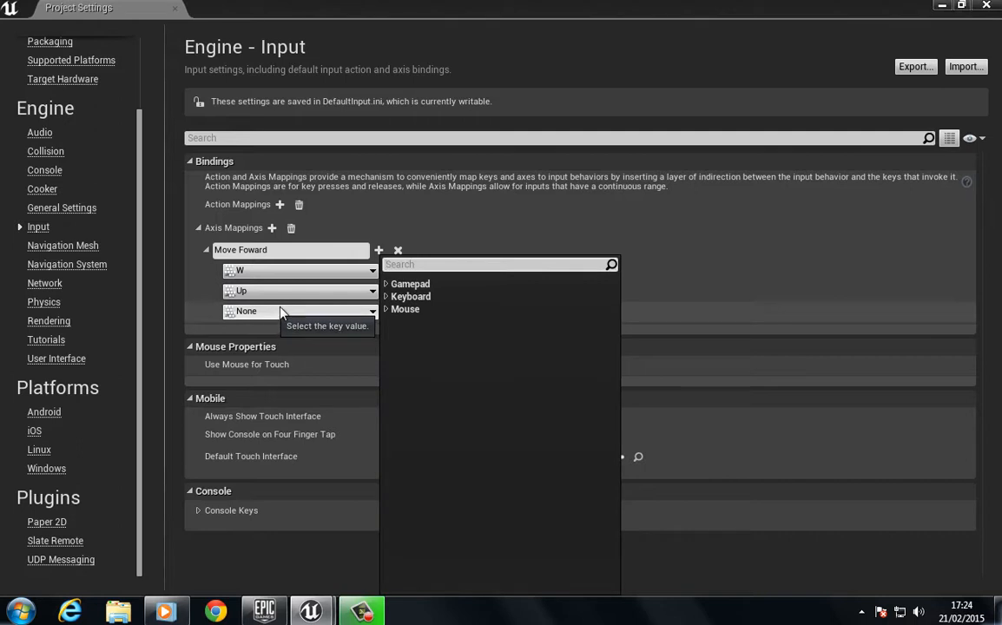
left_click(388, 297)
scroll(444, 417, "down", 6)
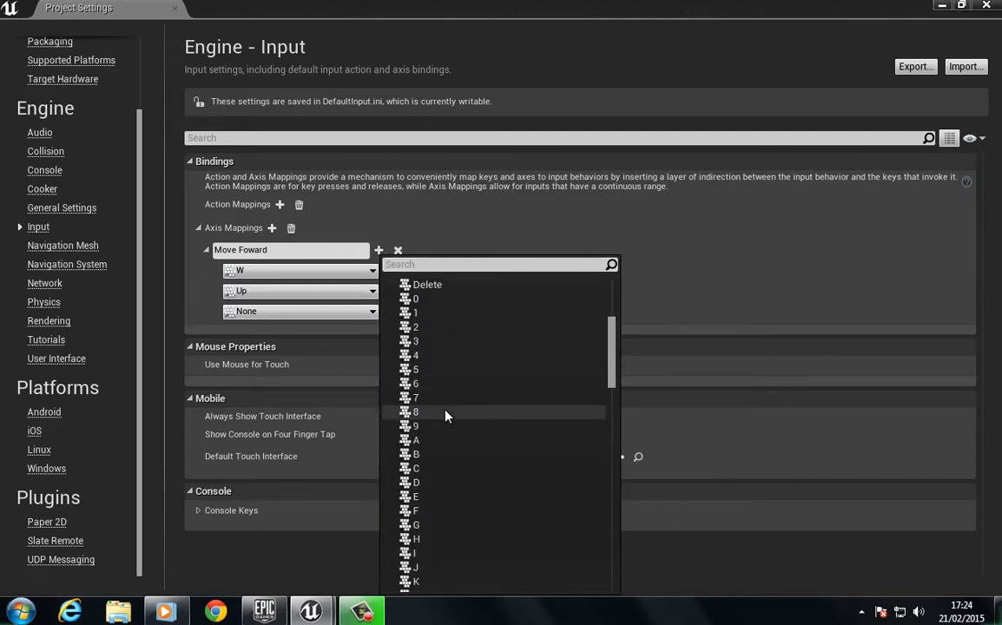
scroll(449, 472, "down", 1)
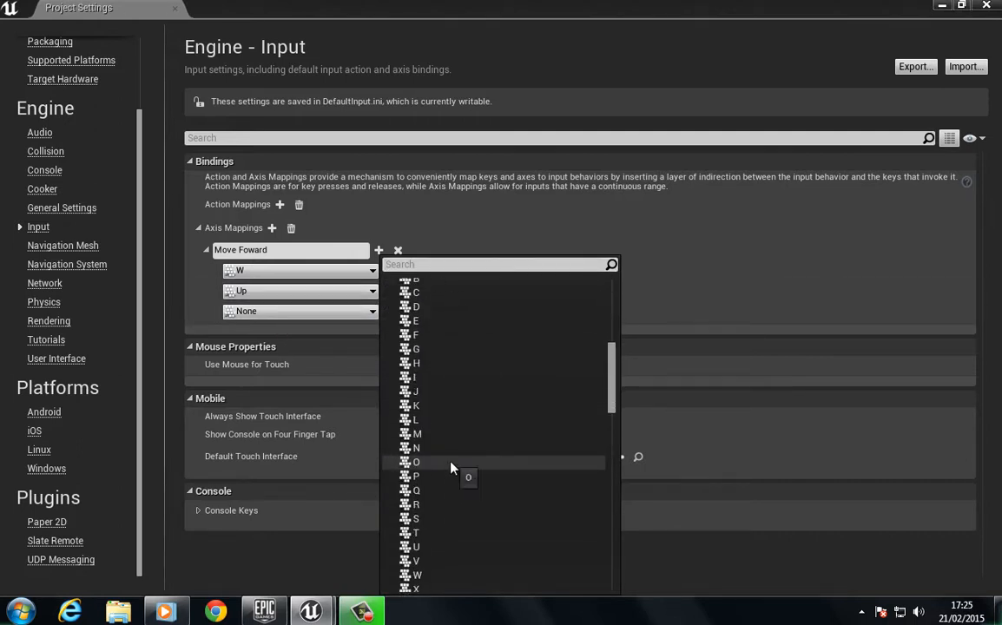
left_click(439, 522)
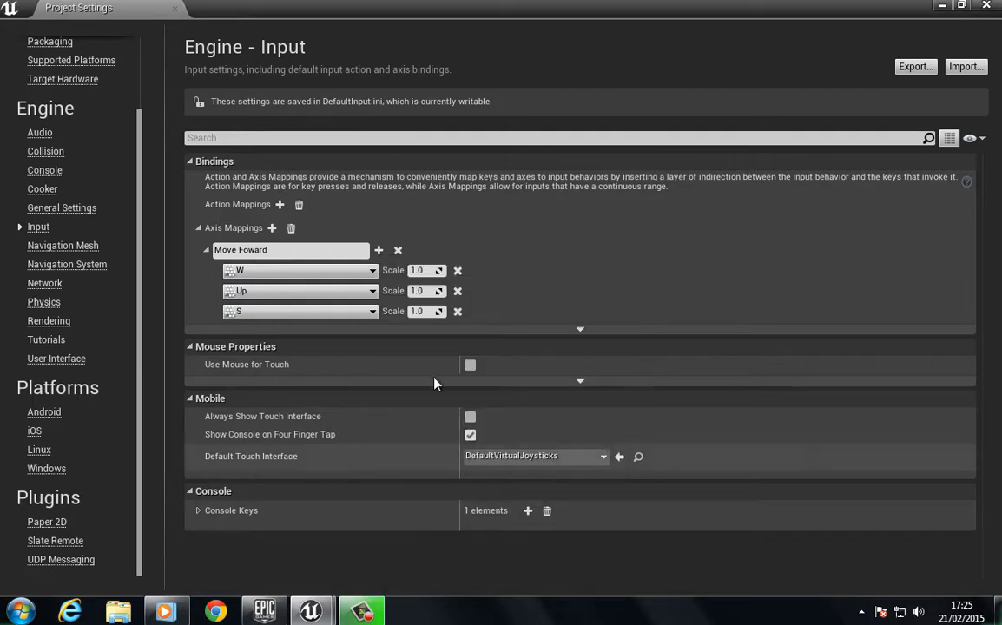
left_click(418, 312)
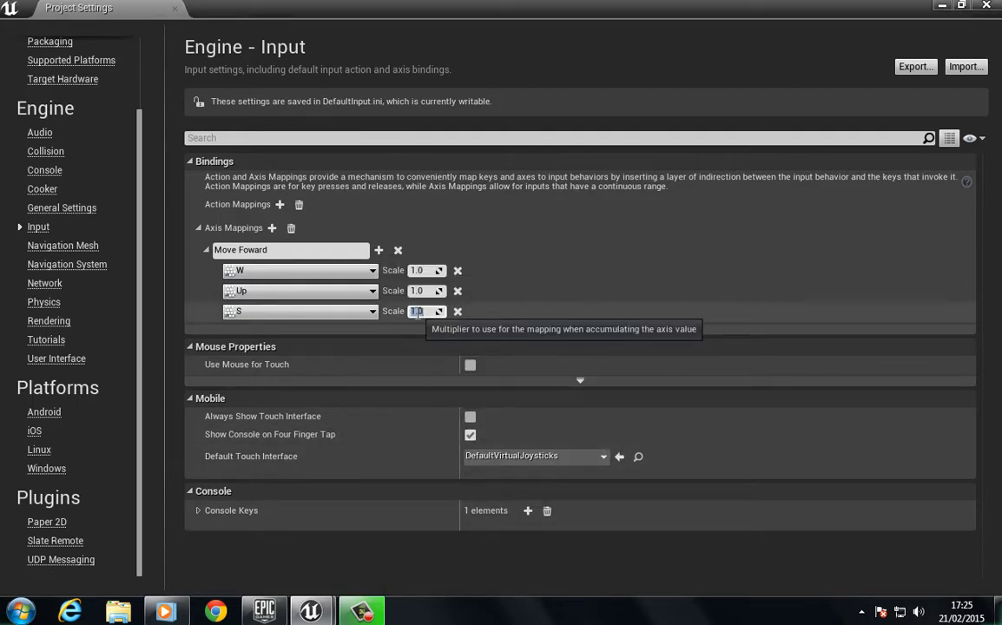
type("-1.0")
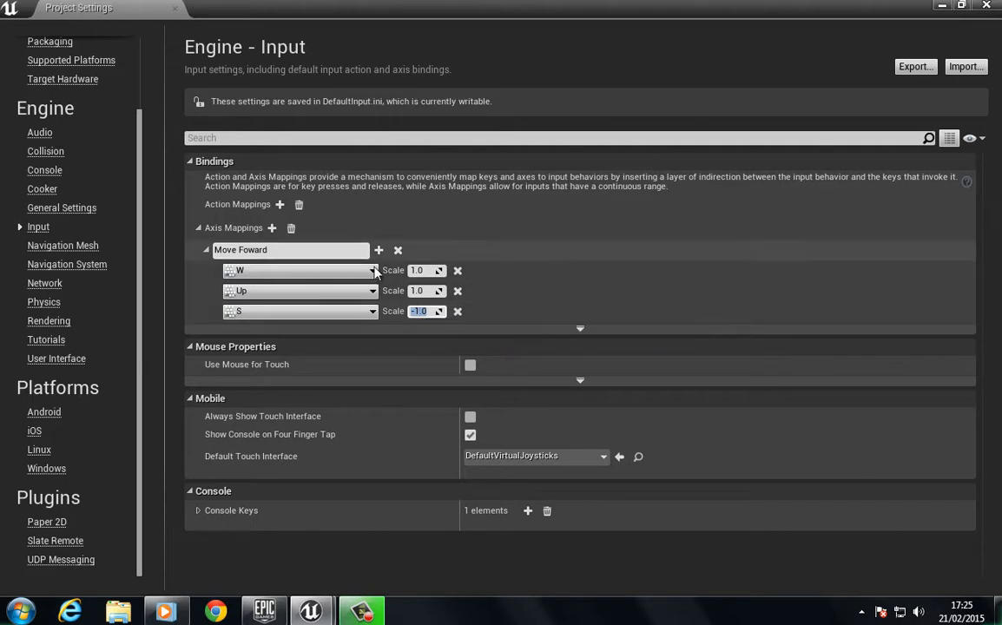
Step: Add a fourth key entry to the Move Foward mapping, assign it the Down key and set its scale to -1.0
left_click(379, 250)
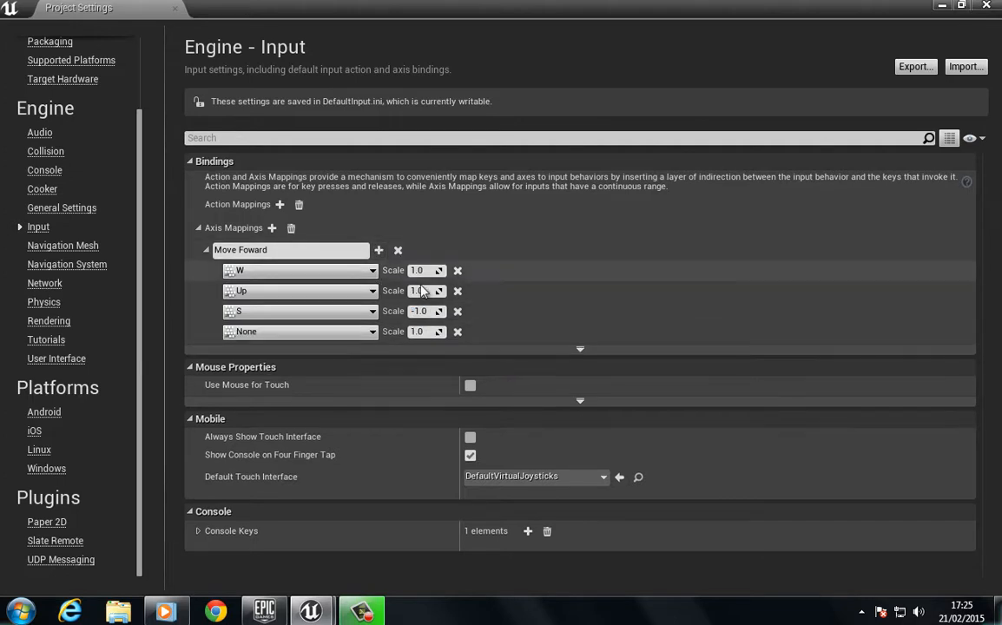
left_click(302, 332)
left_click(388, 297)
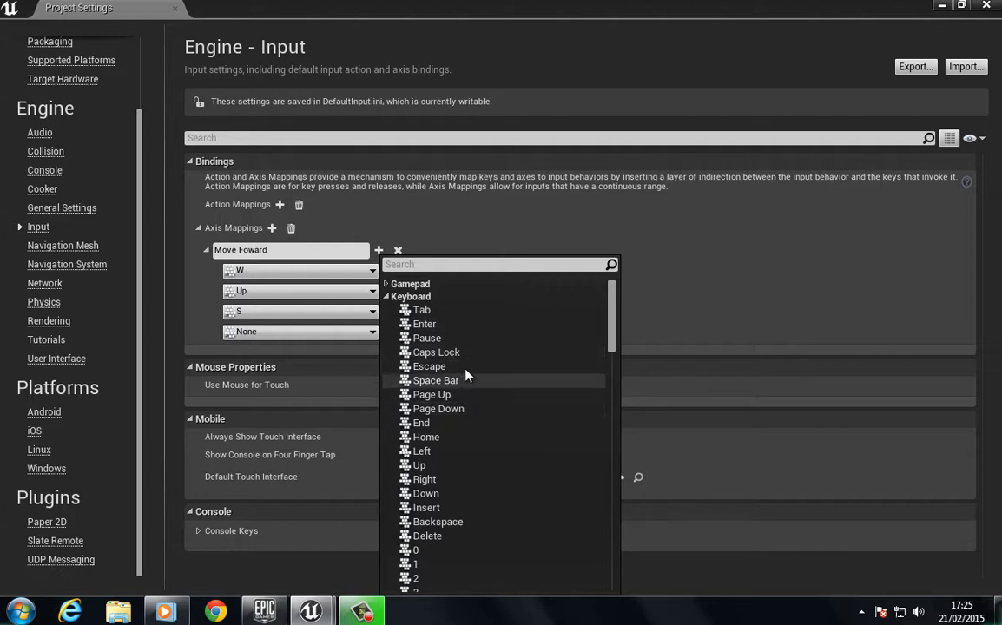
scroll(439, 395, "down", 2)
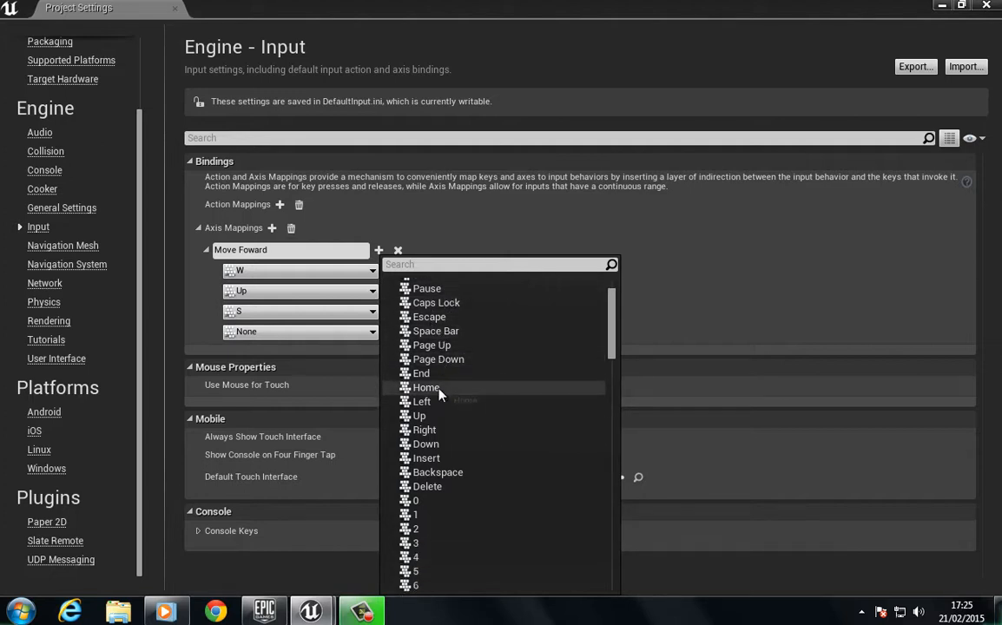
left_click(425, 444)
left_click(429, 333)
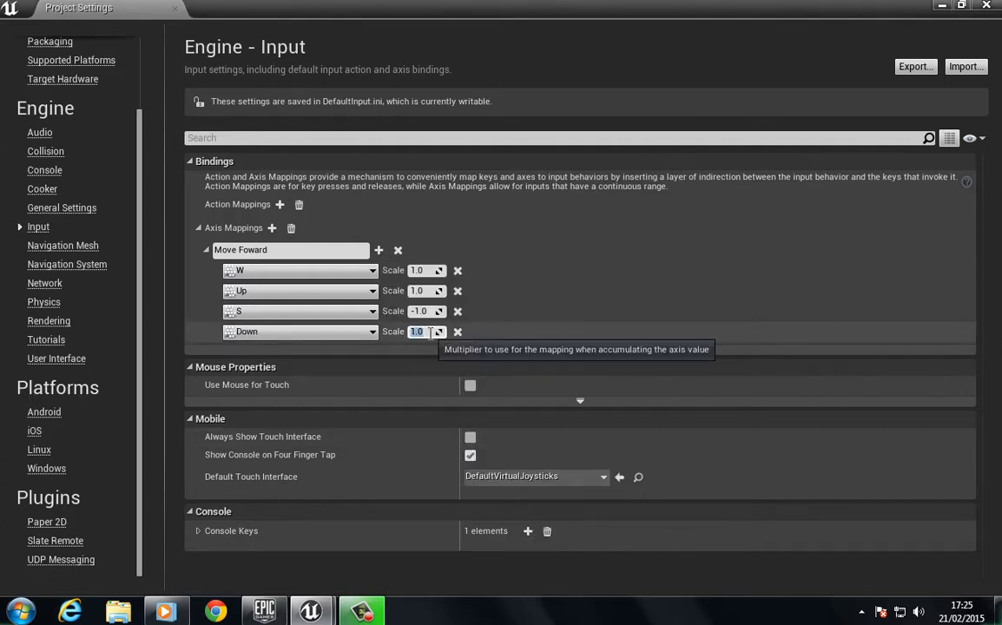
type("-1.0")
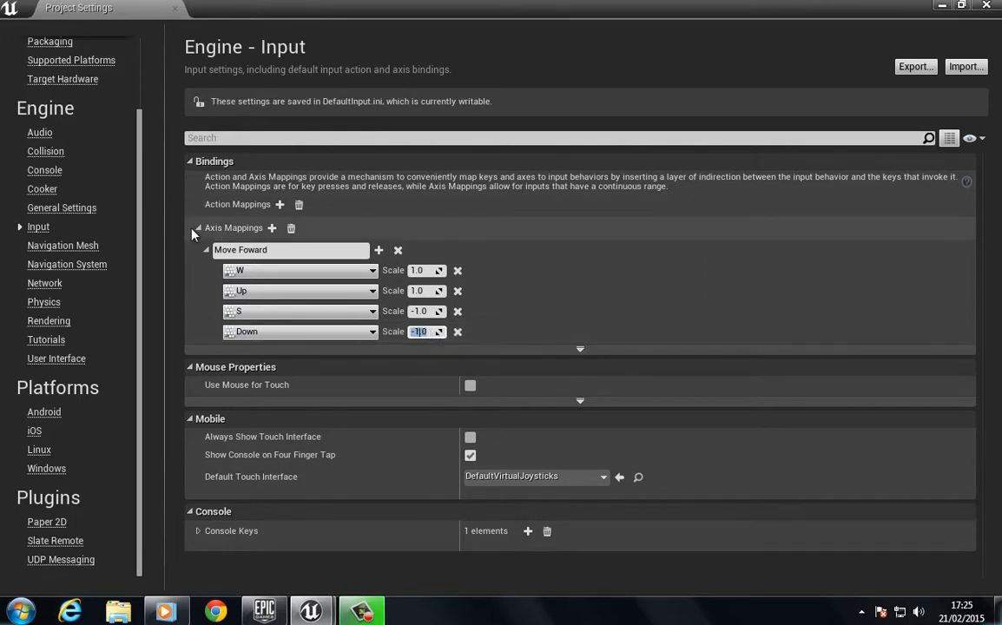
Step: Collapse the Move Foward mapping and add another axis mapping named Move Left/Right
left_click(206, 250)
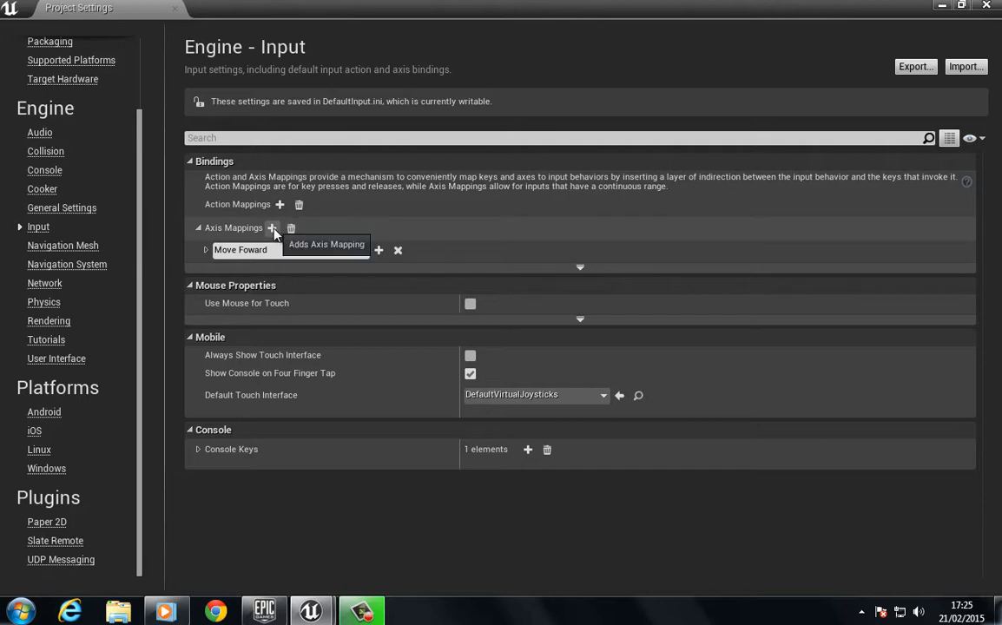
left_click(272, 228)
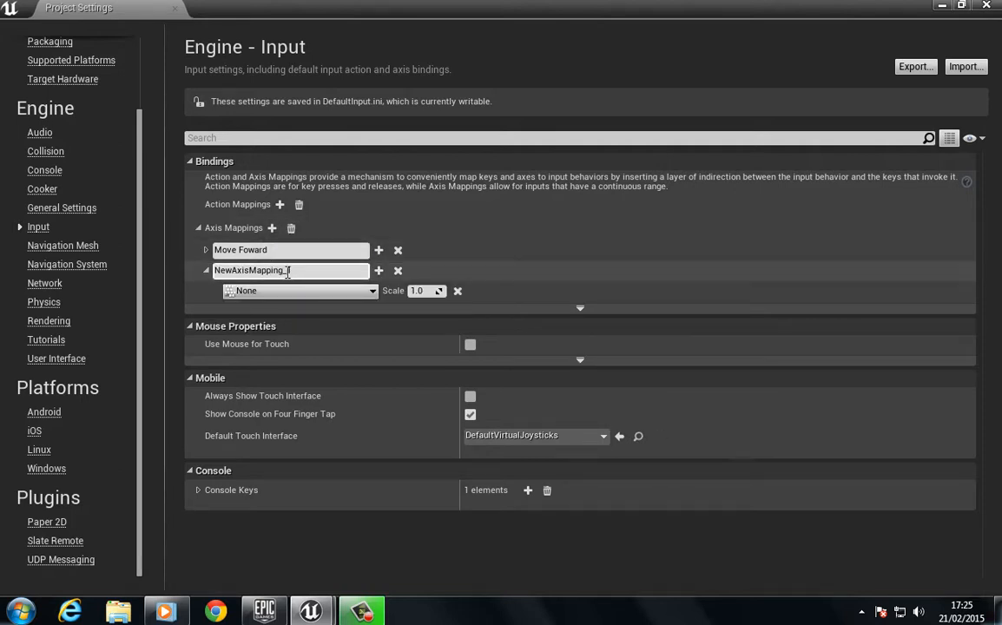
double_click(297, 270)
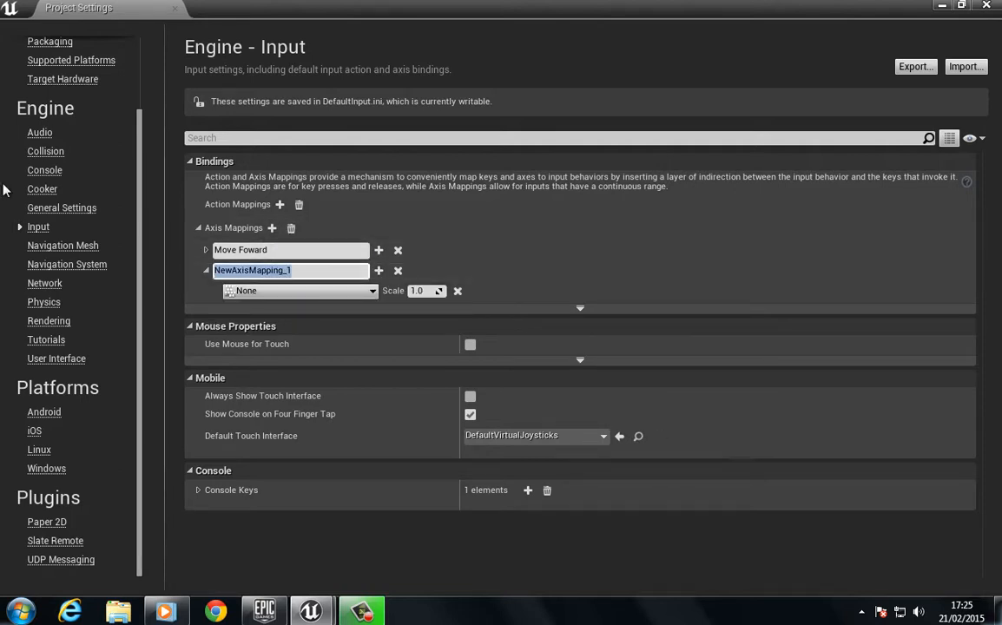
type("Move Lef")
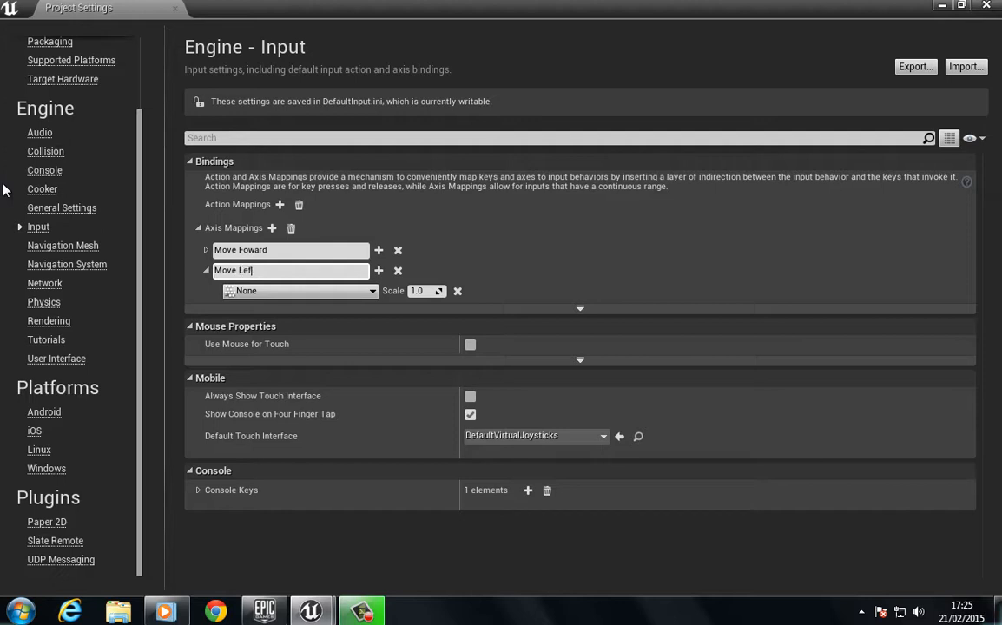
type("t/Right")
key("Return")
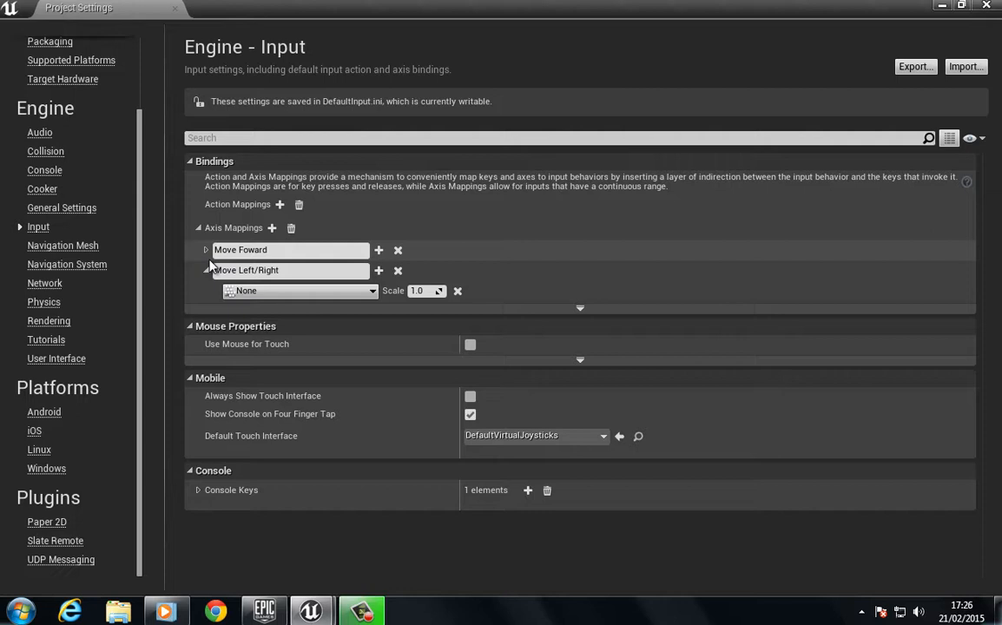
Step: Assign the keyboard key D to the first entry of the Move Left/Right axis mapping
left_click(299, 291)
left_click(388, 297)
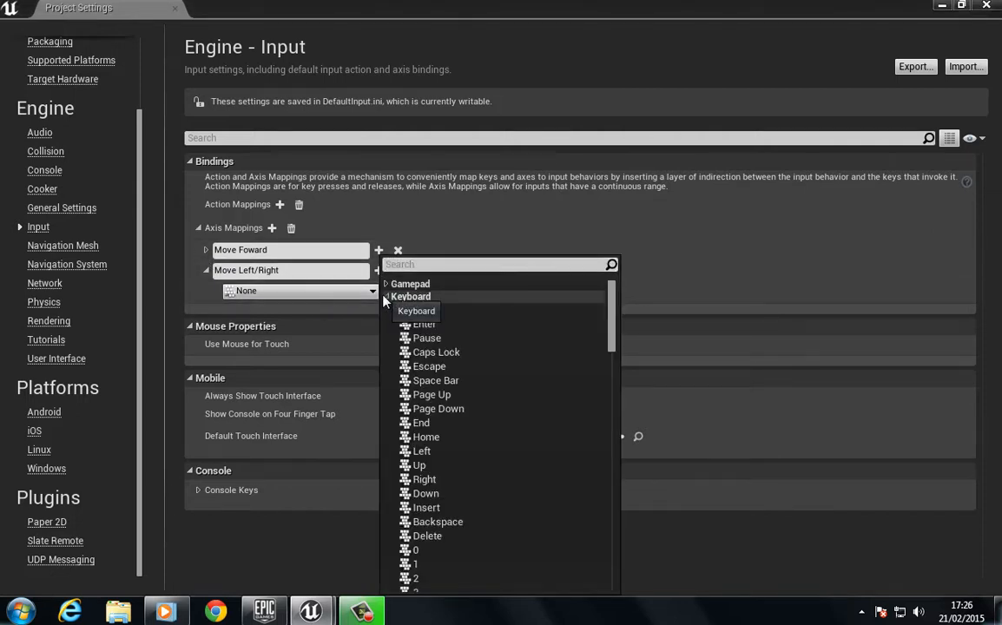
scroll(442, 412, "down", 3)
scroll(435, 408, "down", 5)
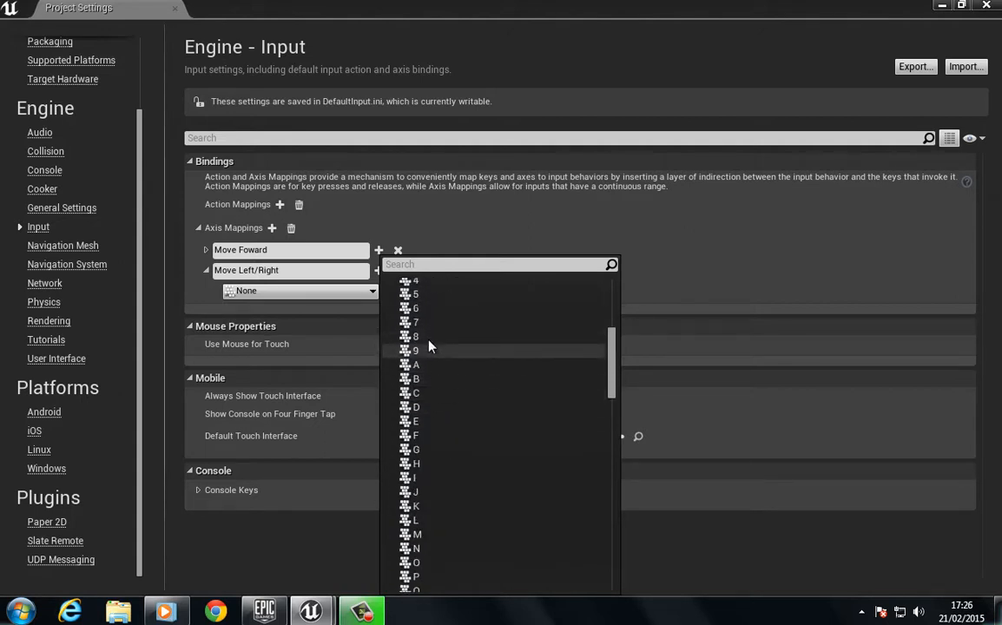
left_click(430, 408)
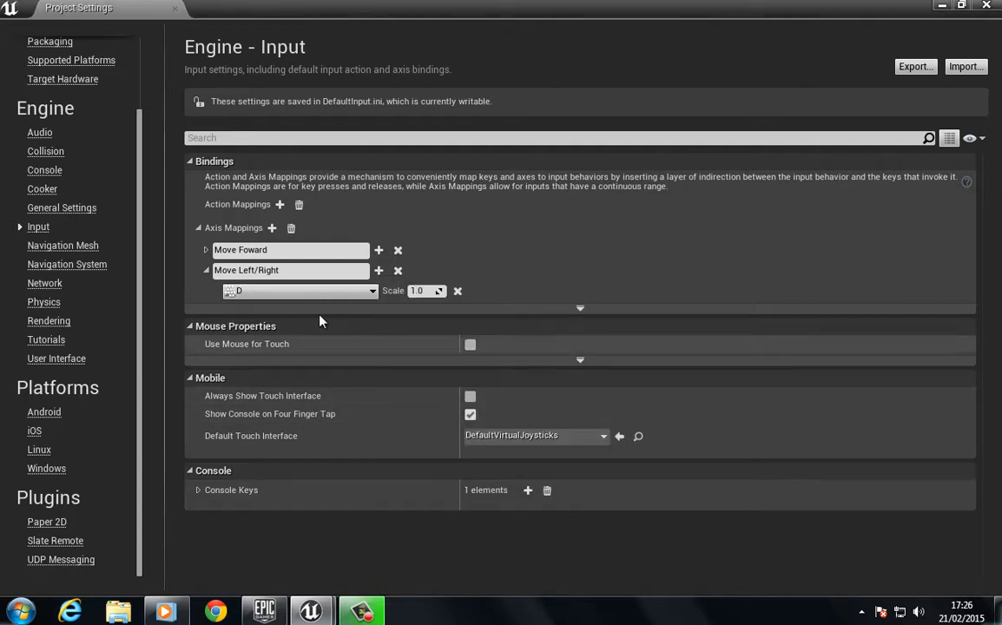
Step: Add a second key entry to the Move Left/Right mapping and assign it the Right key
left_click(379, 271)
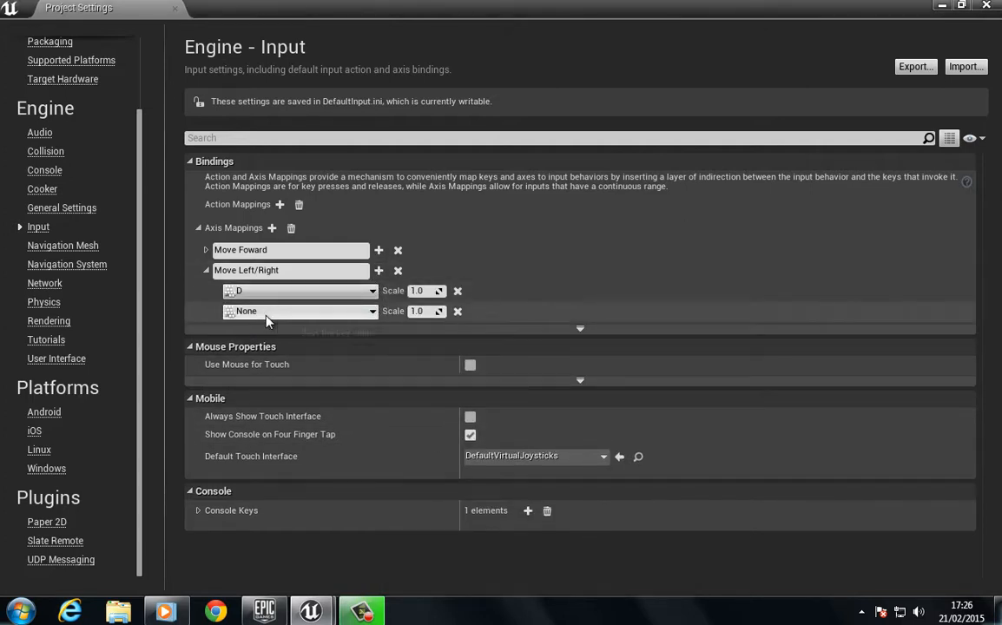
left_click(265, 316)
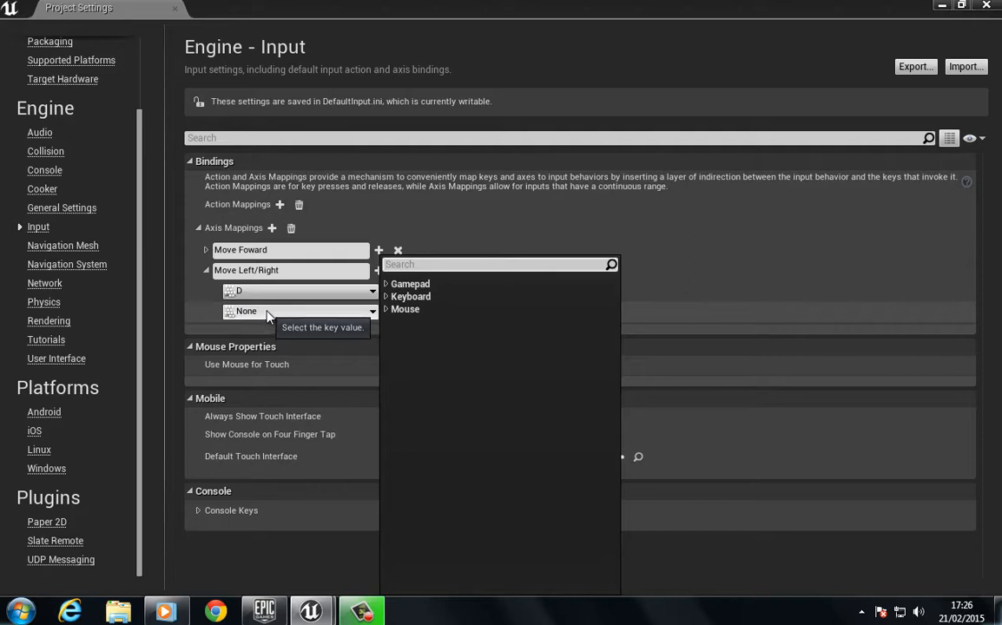
left_click(386, 296)
scroll(403, 358, "down", 2)
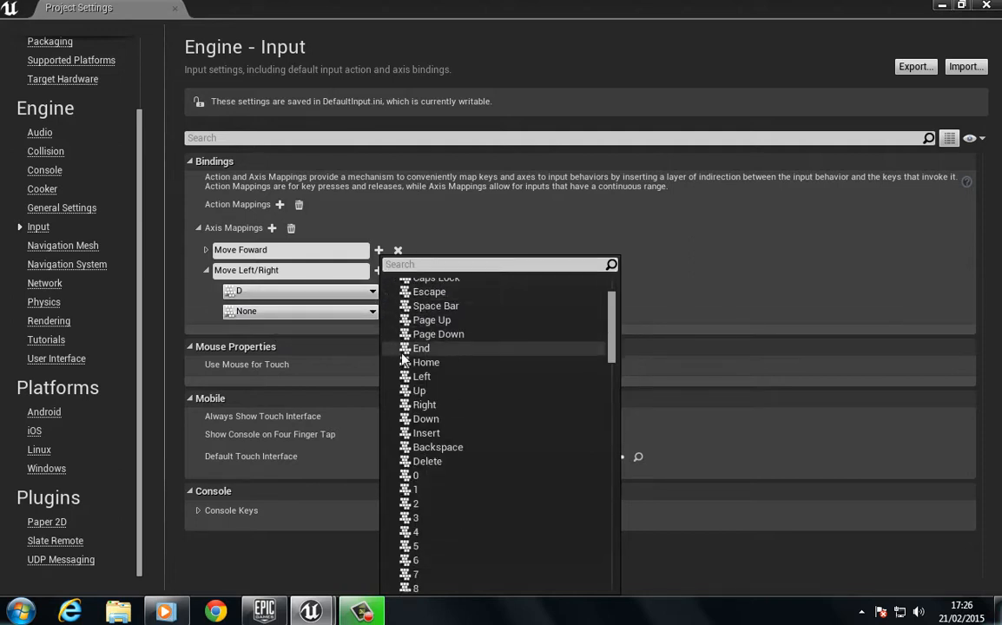
left_click(438, 410)
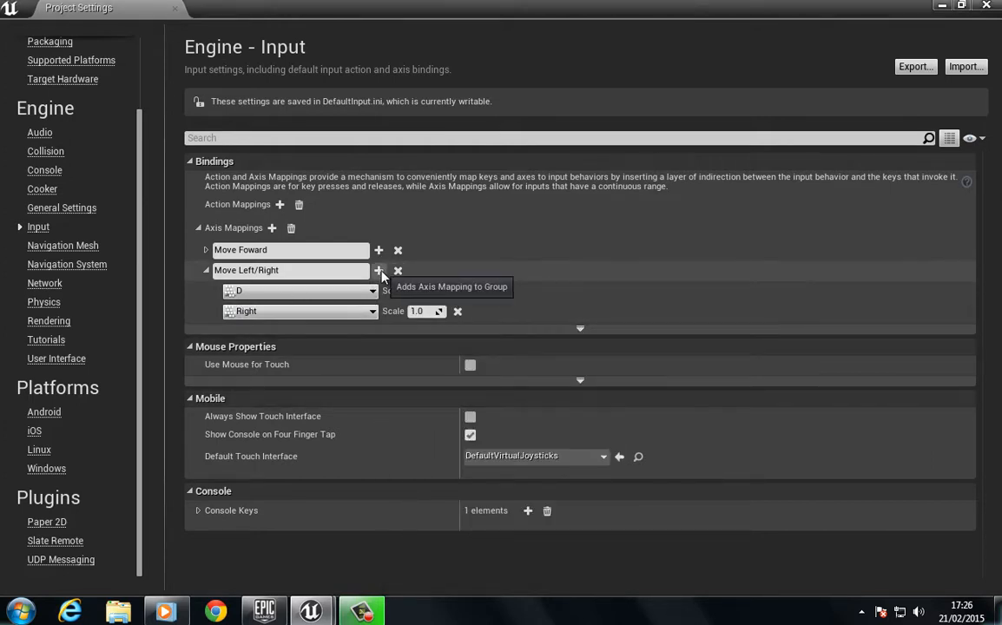
Step: Add a third key entry to the Move Left/Right mapping, assign it the A key and set its scale to -1.0
left_click(379, 271)
left_click(322, 331)
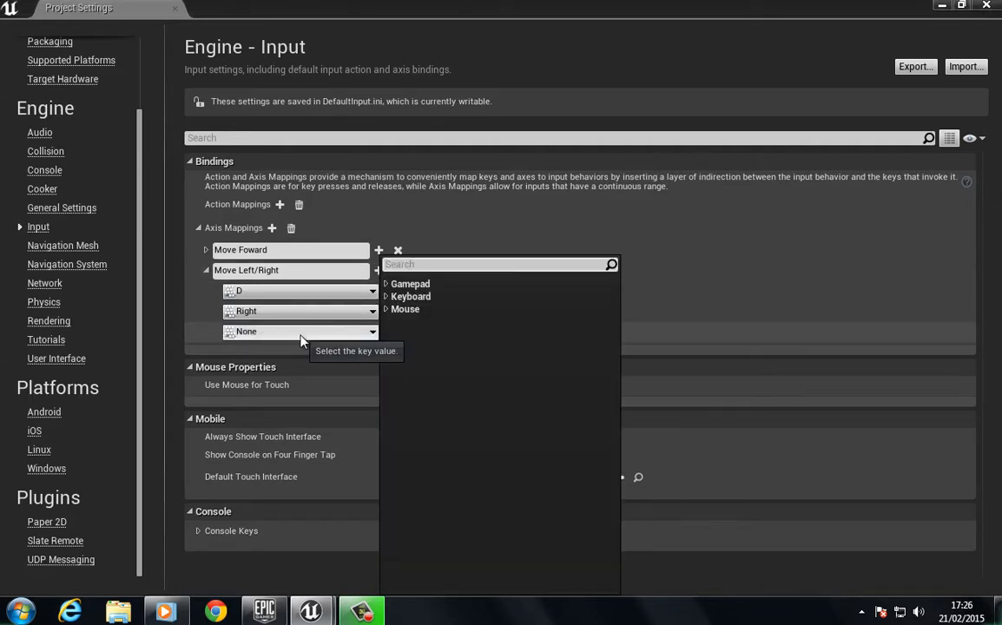
left_click(396, 299)
scroll(408, 408, "down", 2)
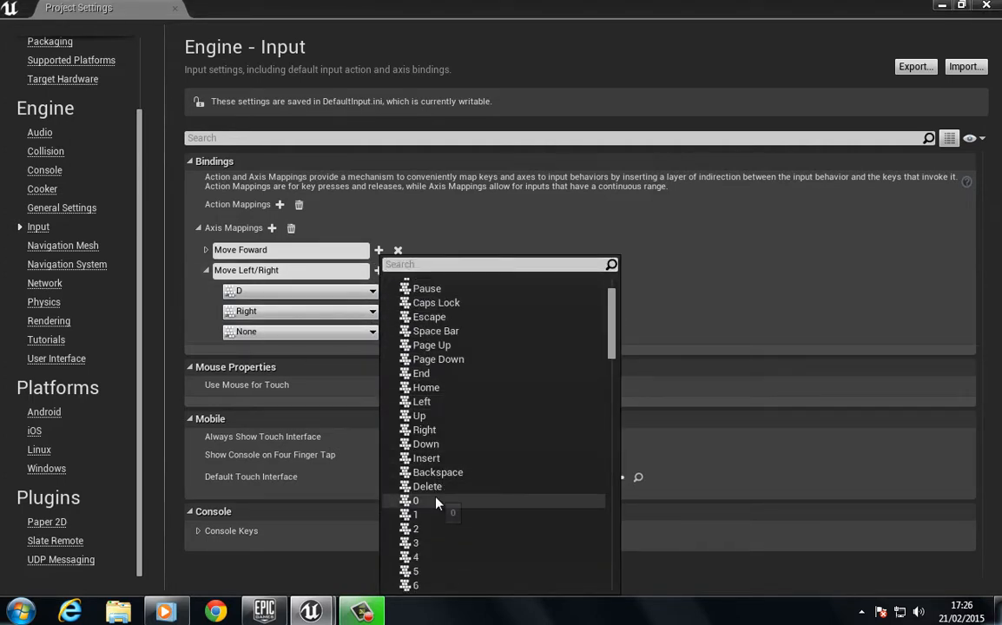
scroll(439, 500, "down", 4)
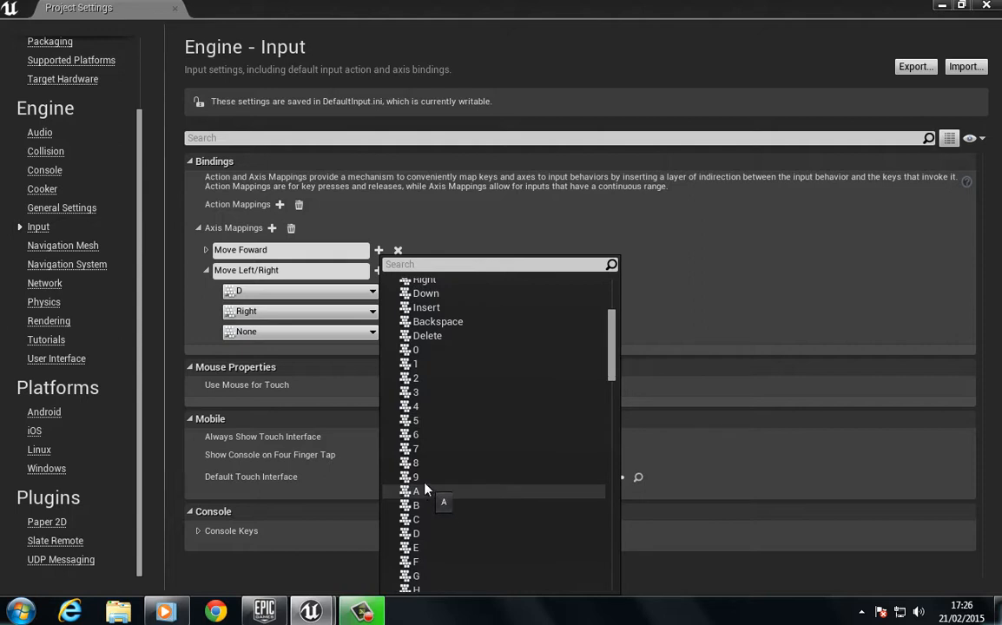
left_click(425, 492)
left_click(437, 333)
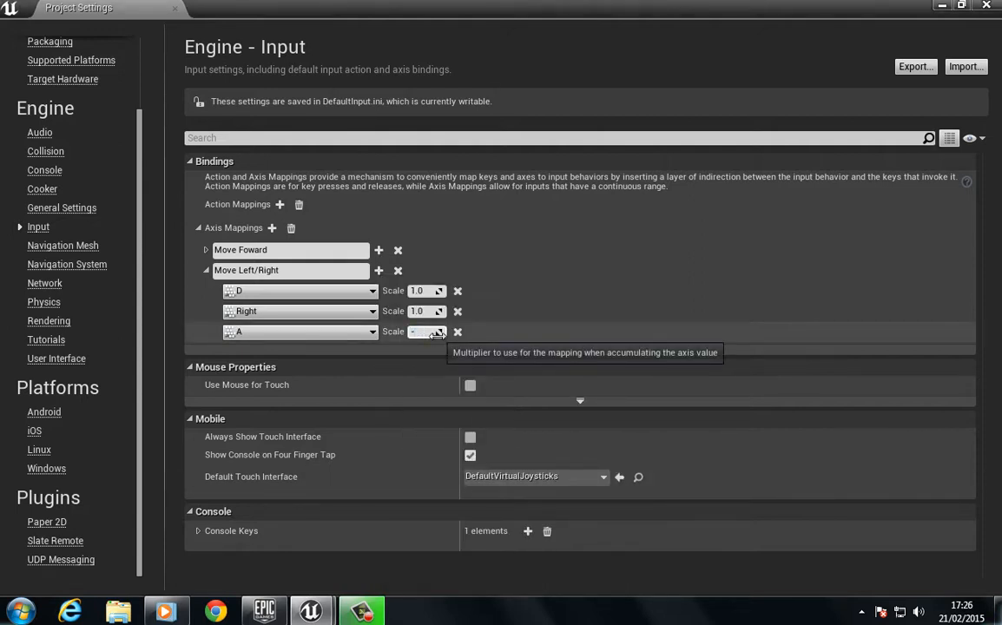
key("Return")
Step: Add a fourth key entry to the Move Left/Right mapping, assign it the Left key and set its scale to -1.0
left_click(379, 271)
left_click(304, 352)
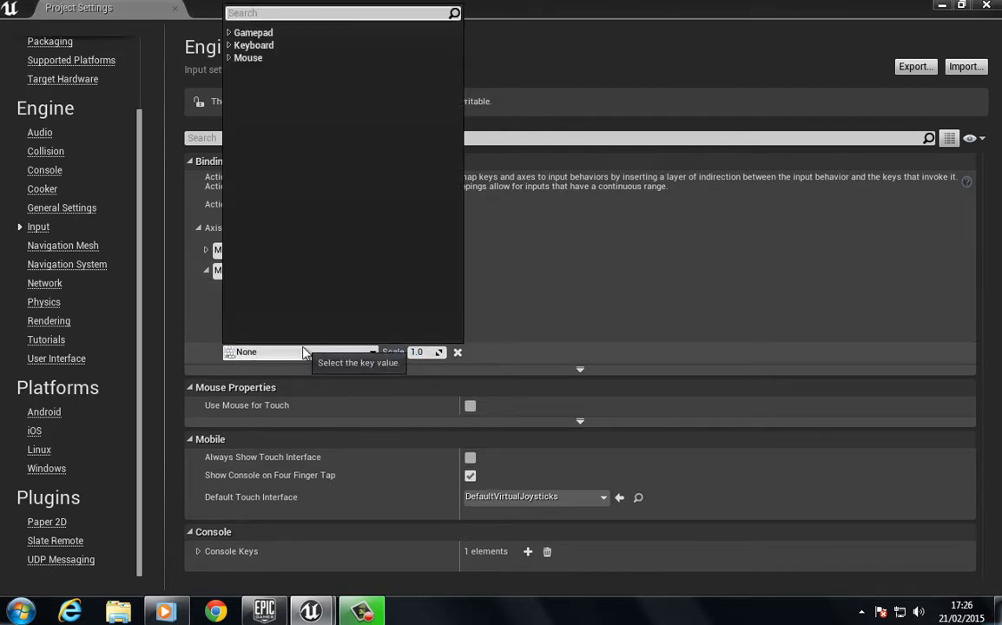
left_click(253, 45)
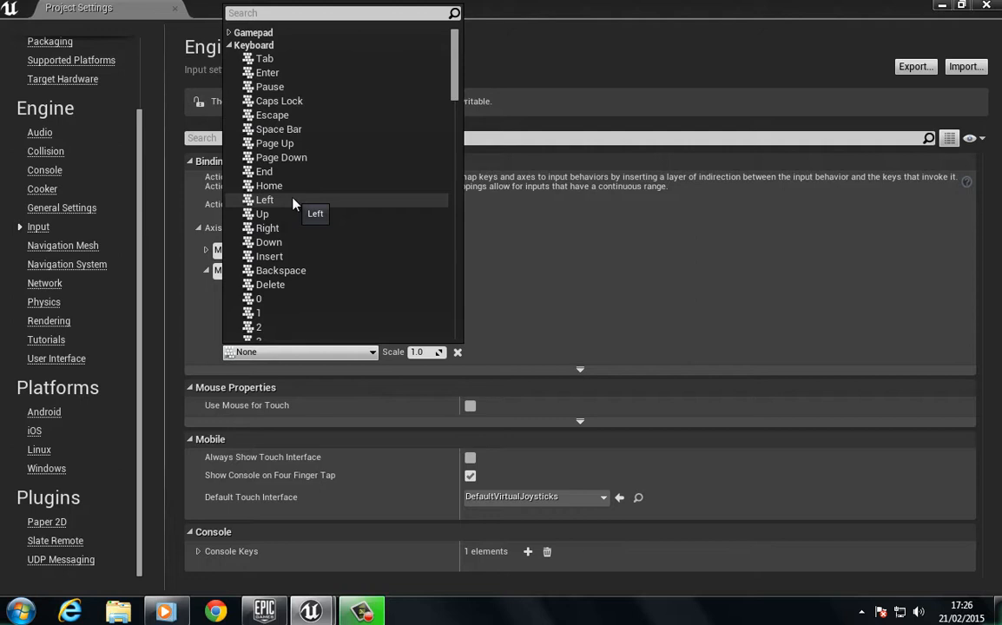
left_click(265, 199)
left_click(432, 353)
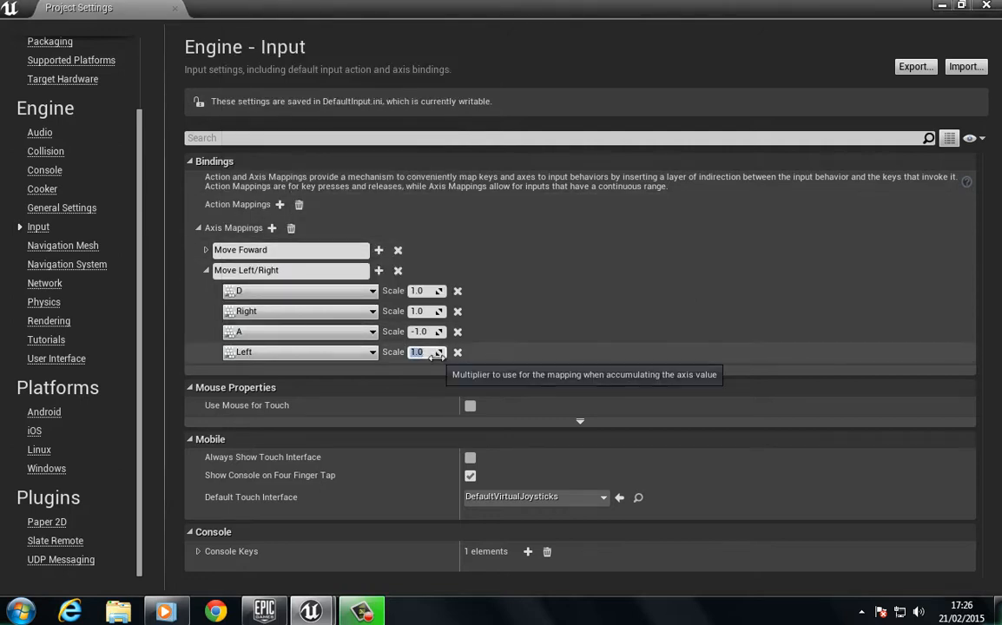
type("-1")
key("Return")
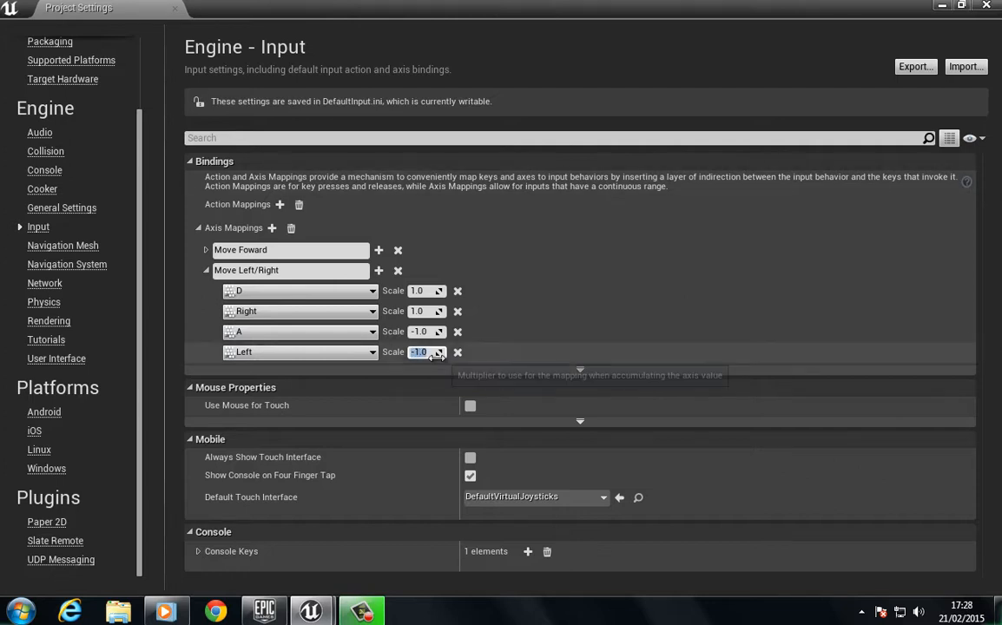
Step: Collapse the Move Left/Right mapping and add another axis mapping named Turn
left_click(206, 270)
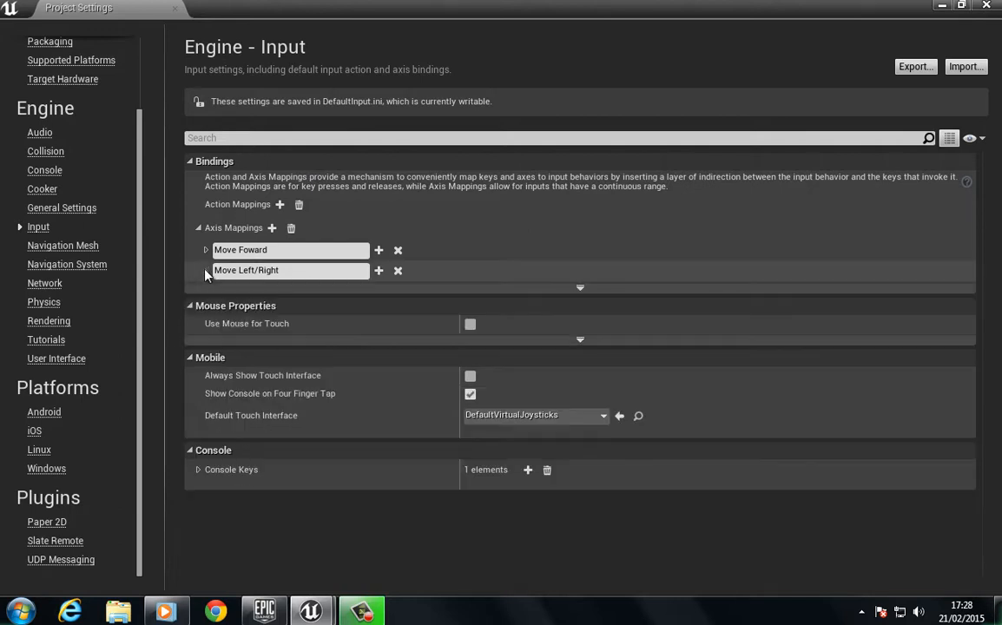
left_click(272, 228)
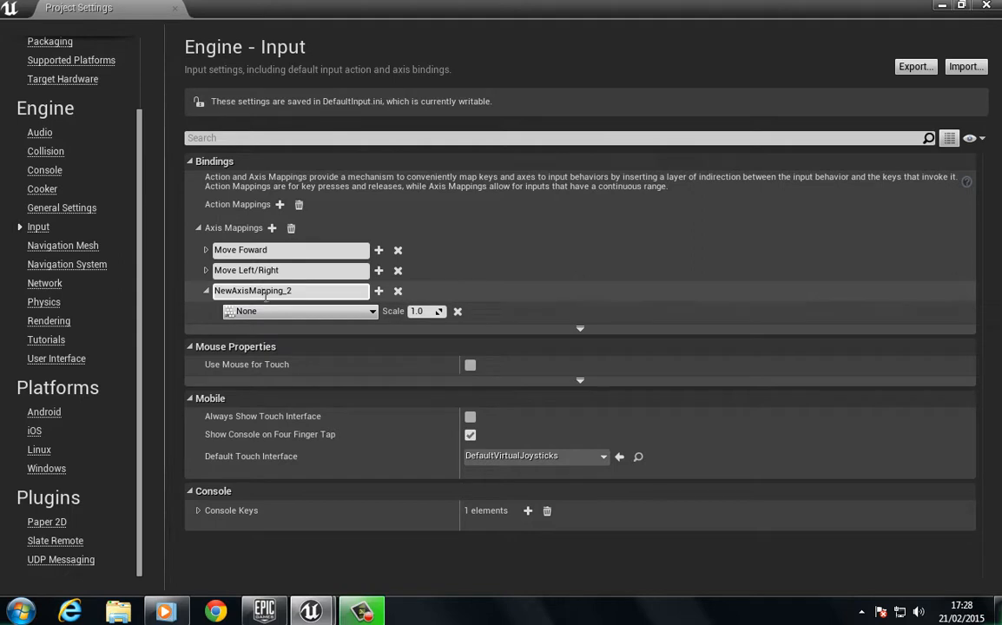
left_click(301, 291)
type("Turn")
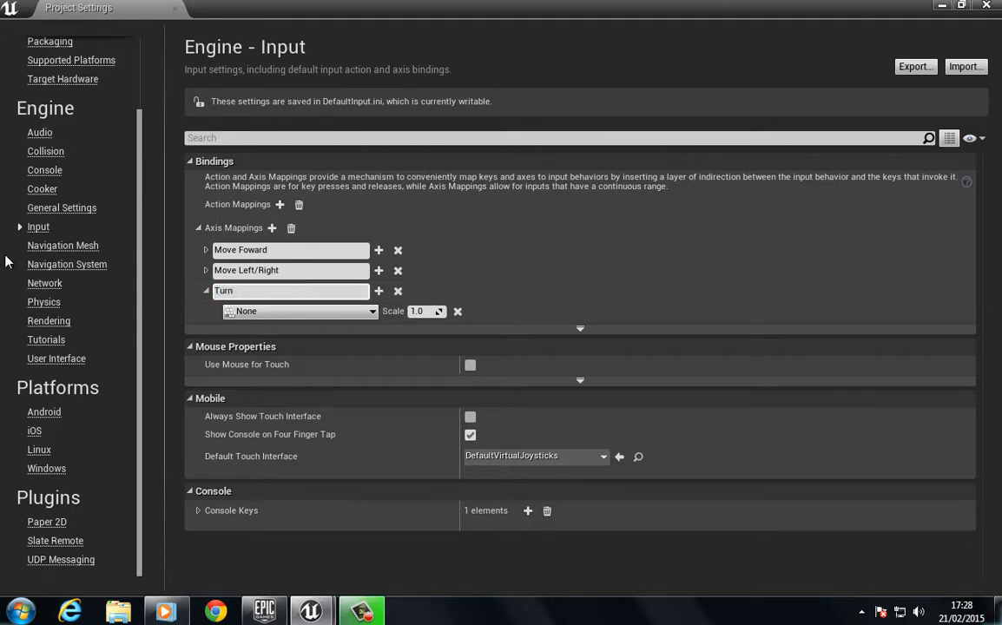
key("Return")
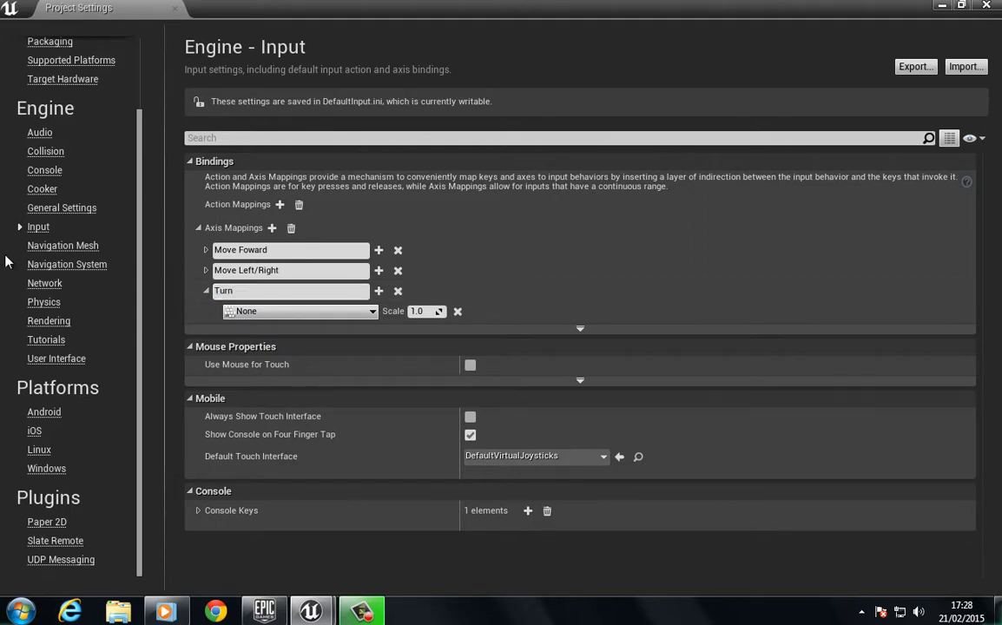
Step: Assign Mouse X to the Turn axis mapping's key entry and collapse the mapping
left_click(281, 312)
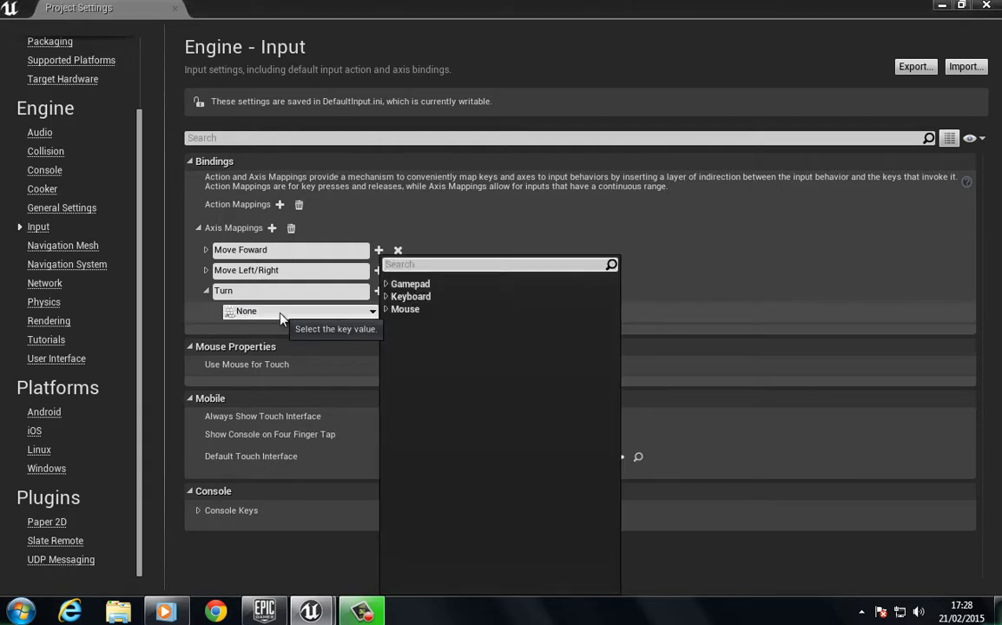
left_click(385, 311)
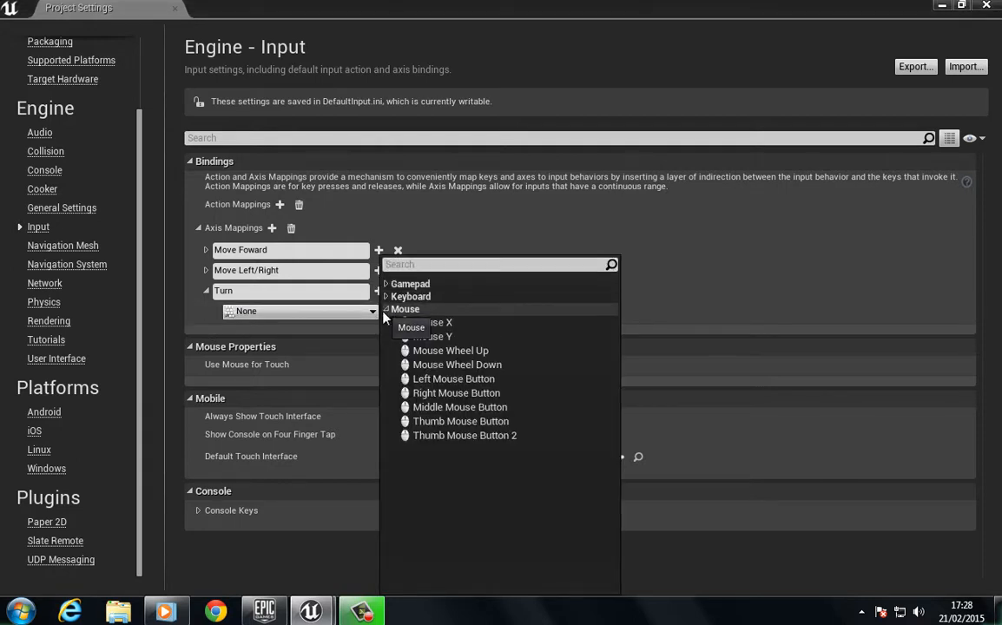
left_click(437, 324)
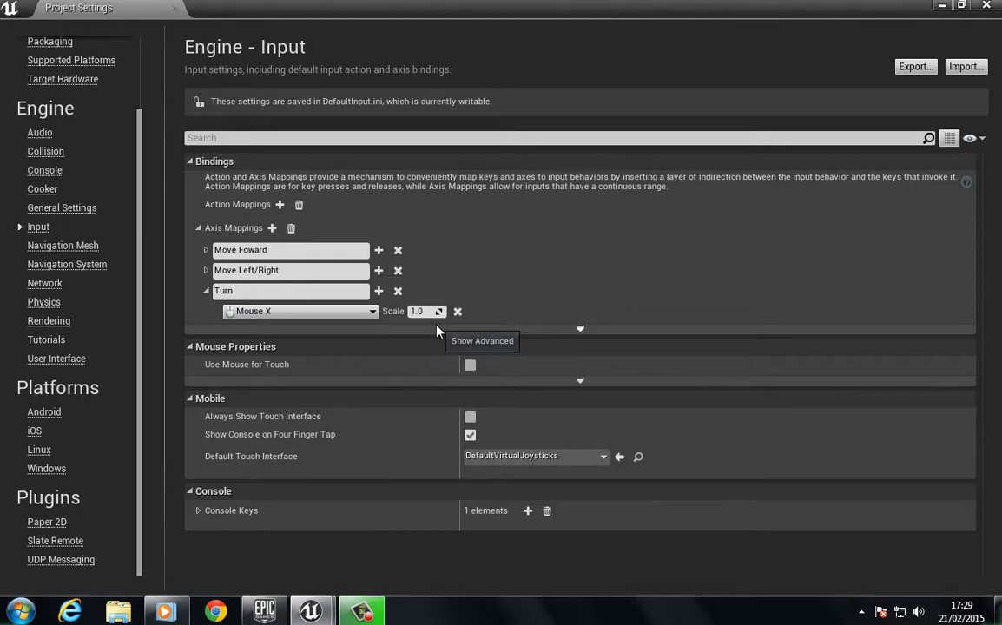
left_click(206, 293)
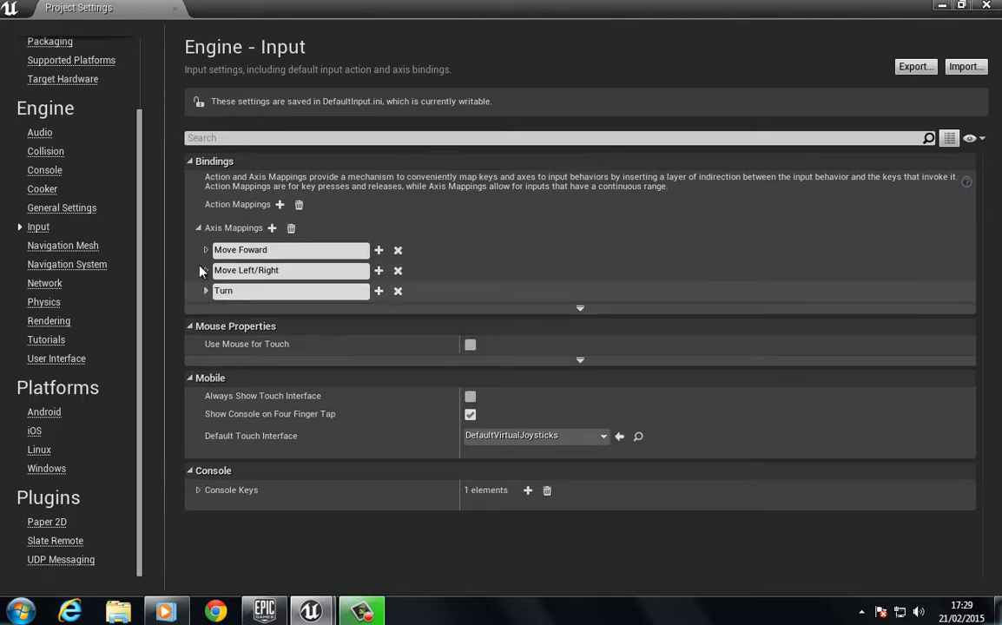
Step: Add another axis mapping below Turn and name it Look Up
left_click(272, 228)
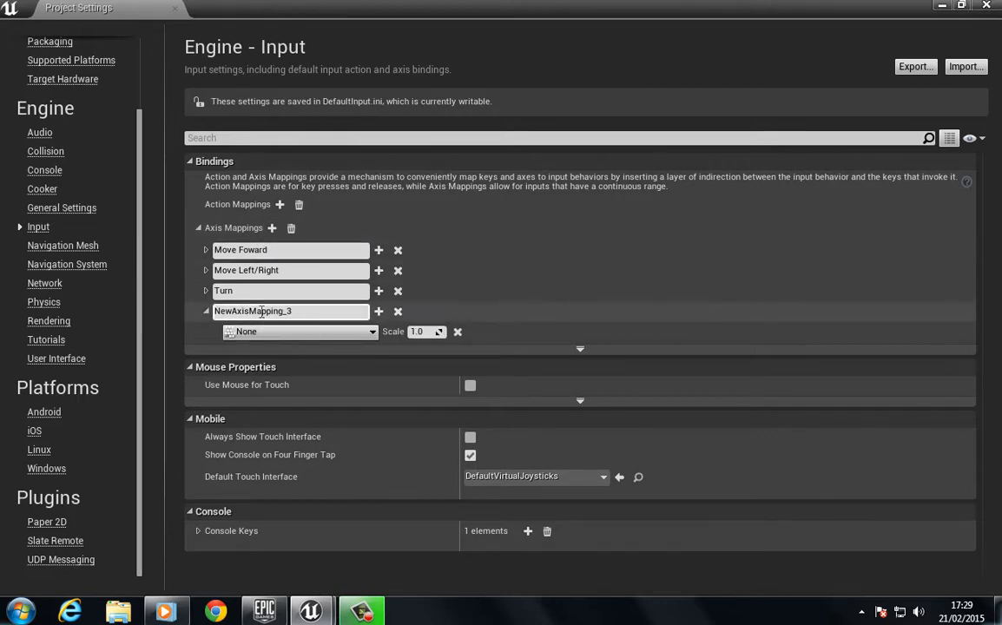
left_click(259, 311)
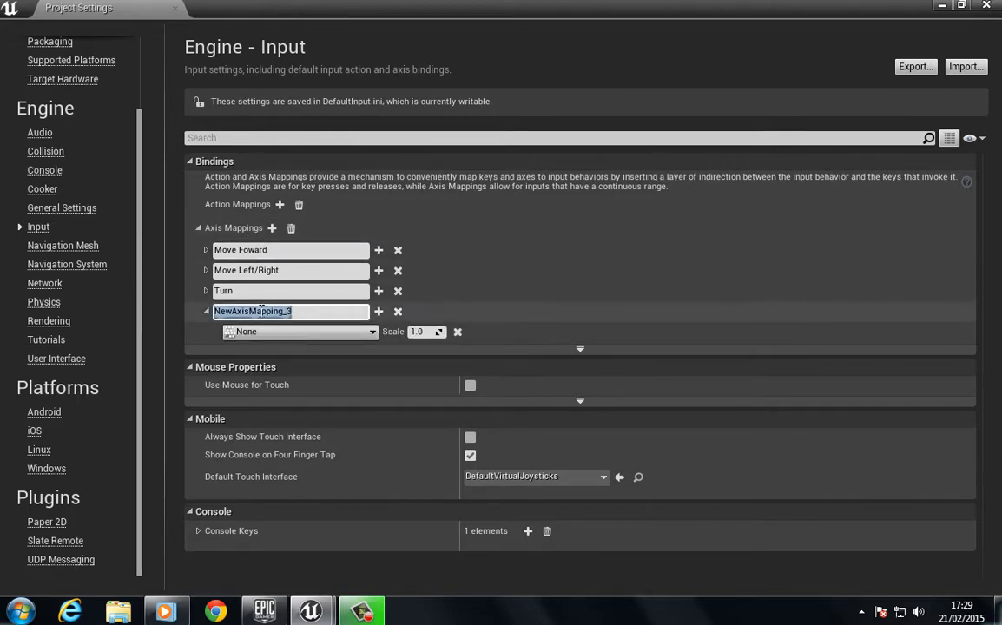
type("Look Up")
key("Return")
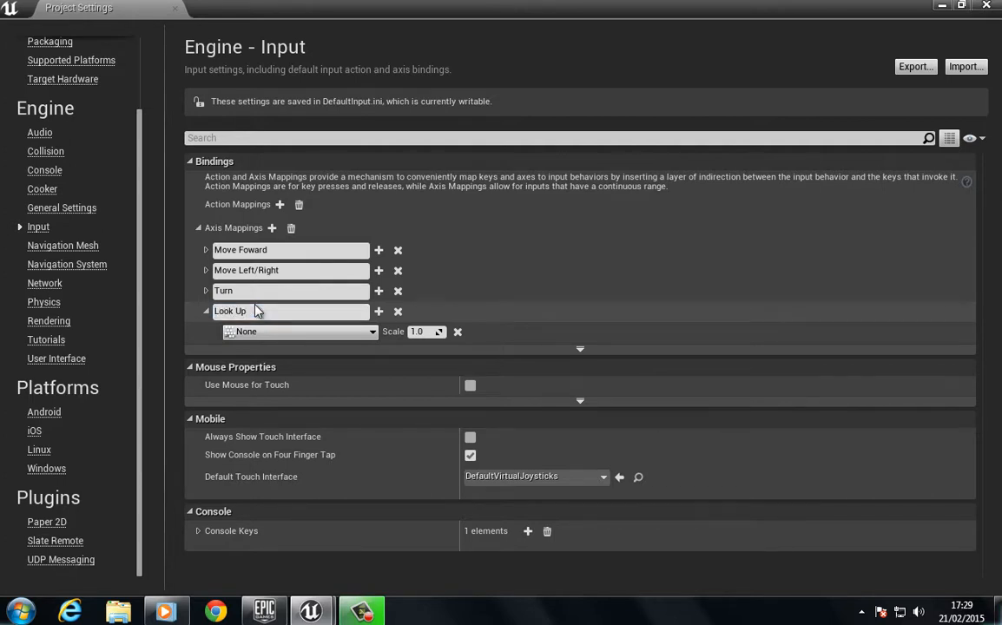
Step: Assign Mouse Y to the Look Up axis mapping's key entry and collapse the whole group of axis mappings
left_click(303, 334)
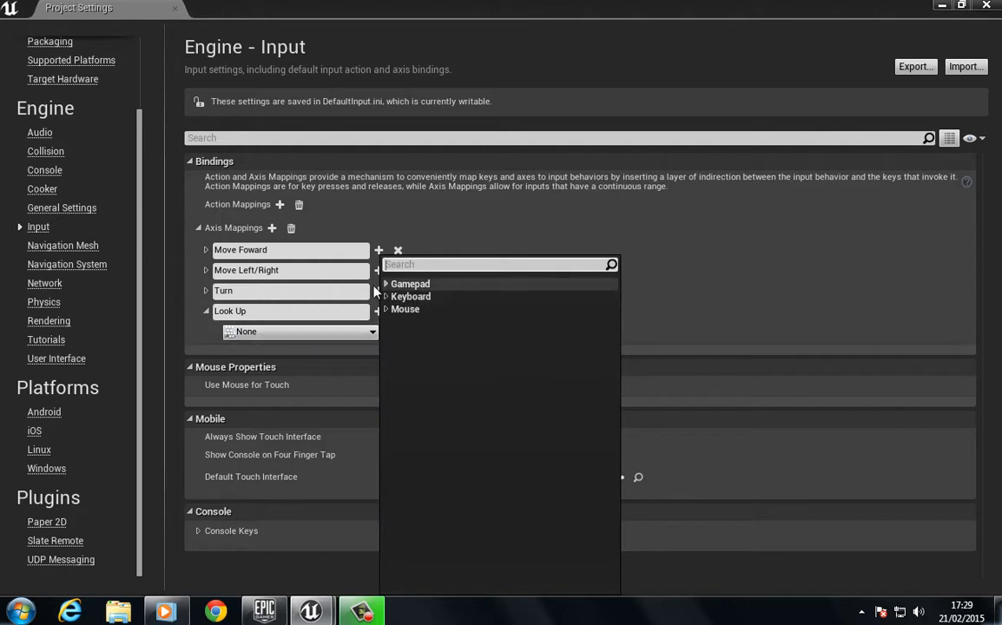
left_click(389, 311)
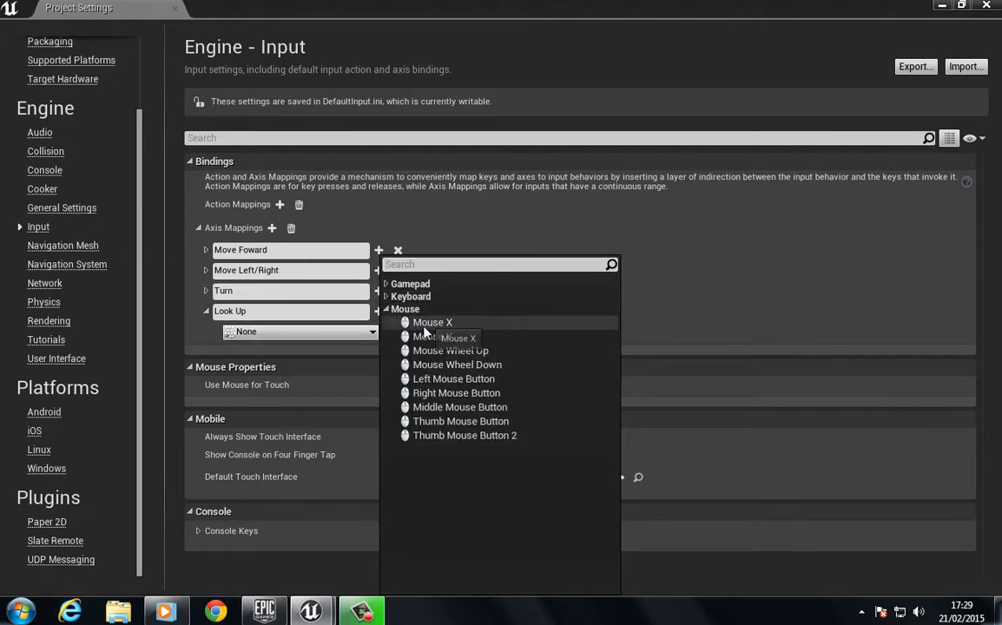
left_click(408, 339)
left_click(207, 312)
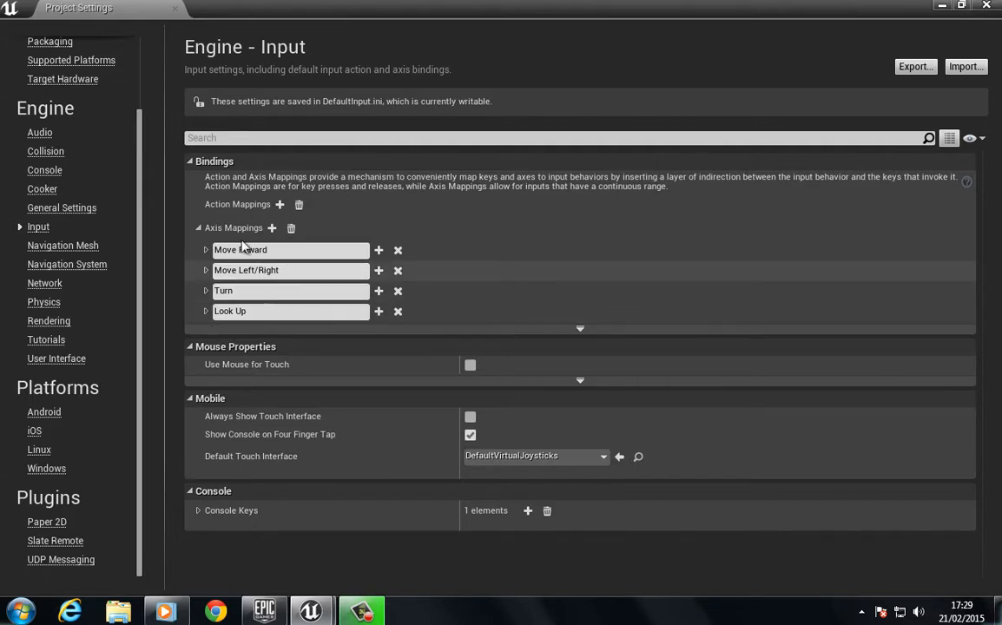
left_click(198, 228)
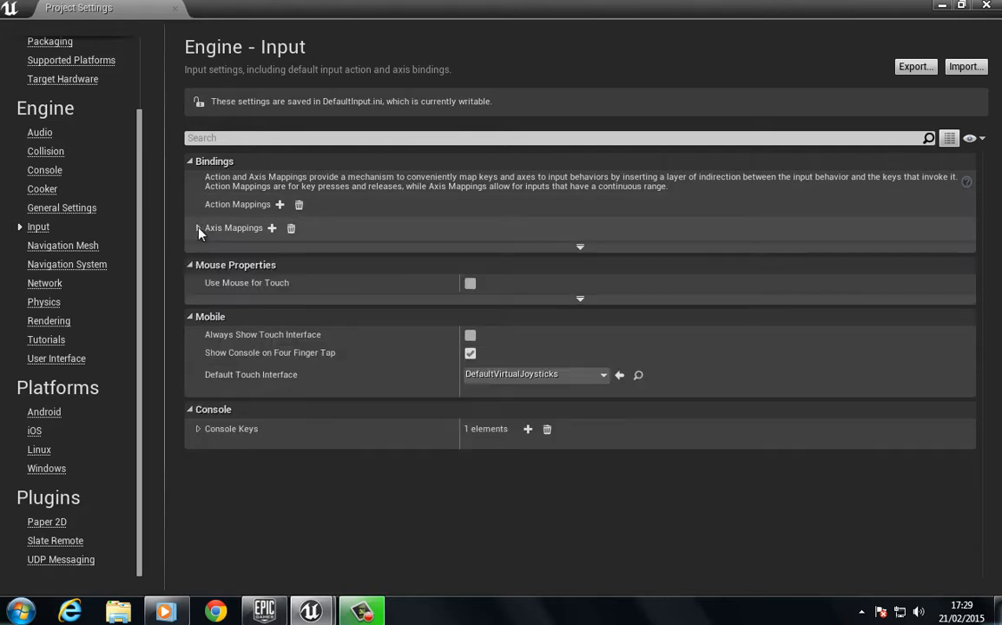
Step: Add an action mapping to the input bindings and name it Jump
left_click(281, 205)
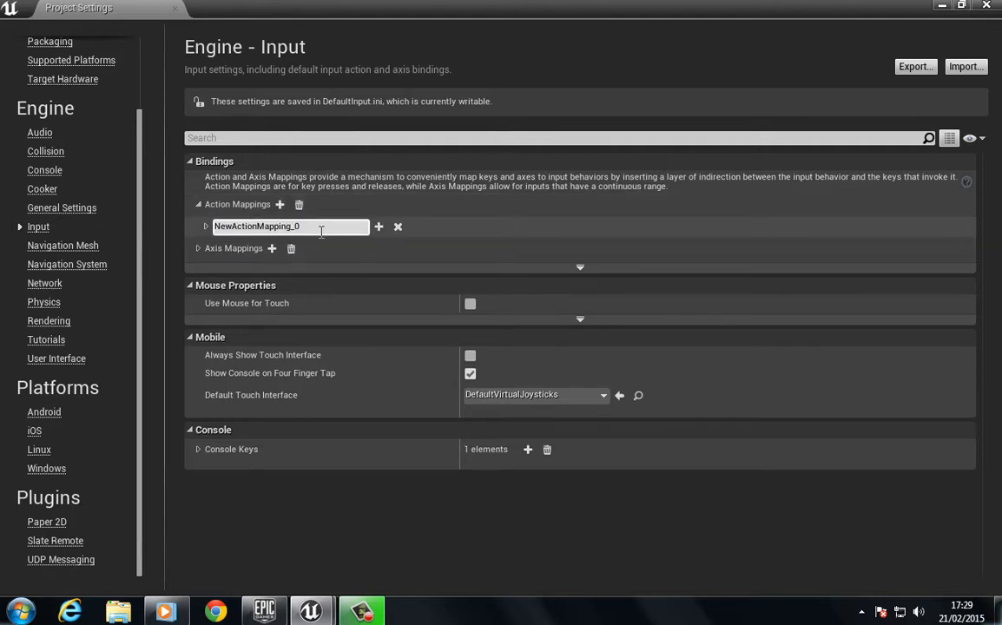
left_click(322, 228)
type("Jump")
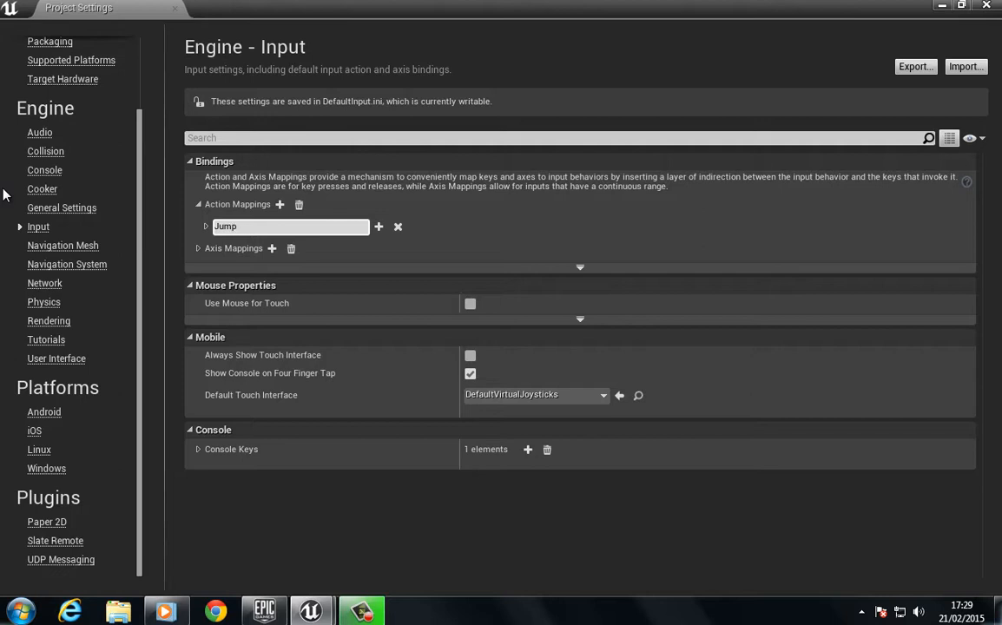
Step: Expand the Jump action mapping and assign the keyboard's Space Bar to its first key entry
left_click(206, 226)
left_click(261, 249)
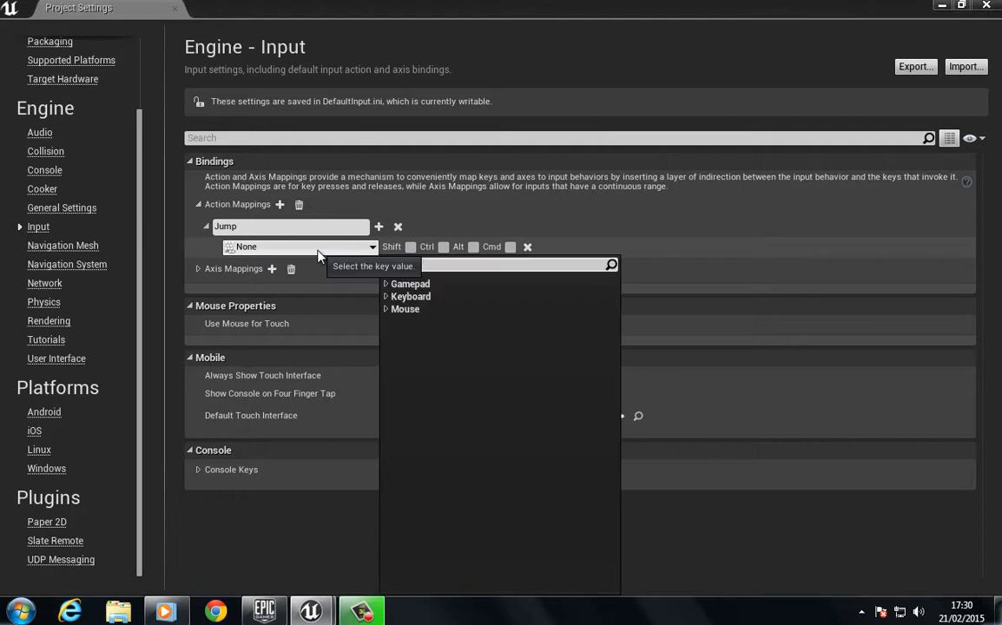
left_click(387, 297)
scroll(459, 378, "down", 1)
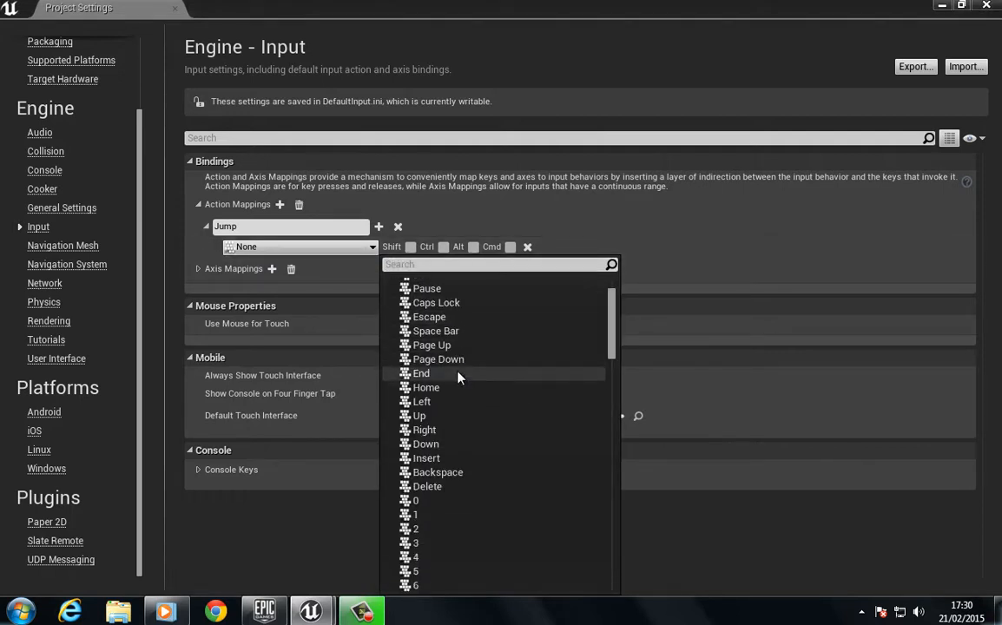
scroll(464, 400, "up", 1)
scroll(464, 374, "down", 1)
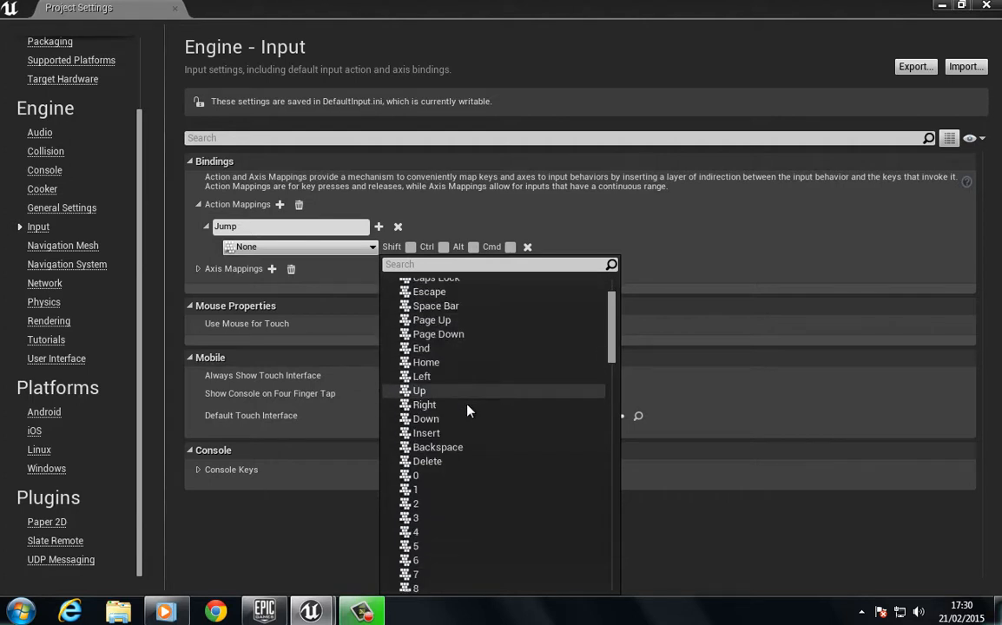
scroll(464, 417, "up", 1)
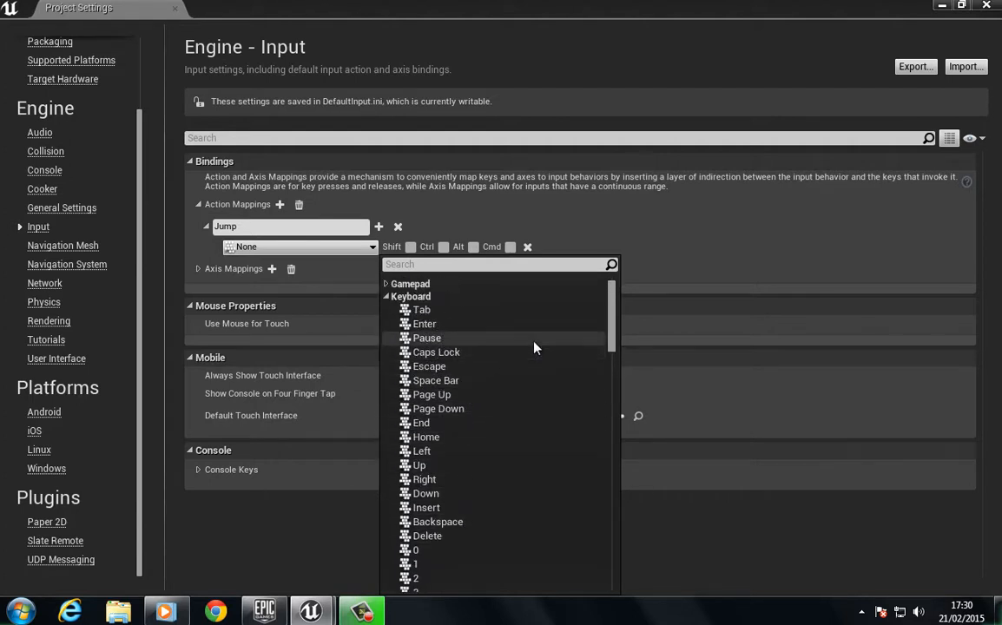
left_click(467, 382)
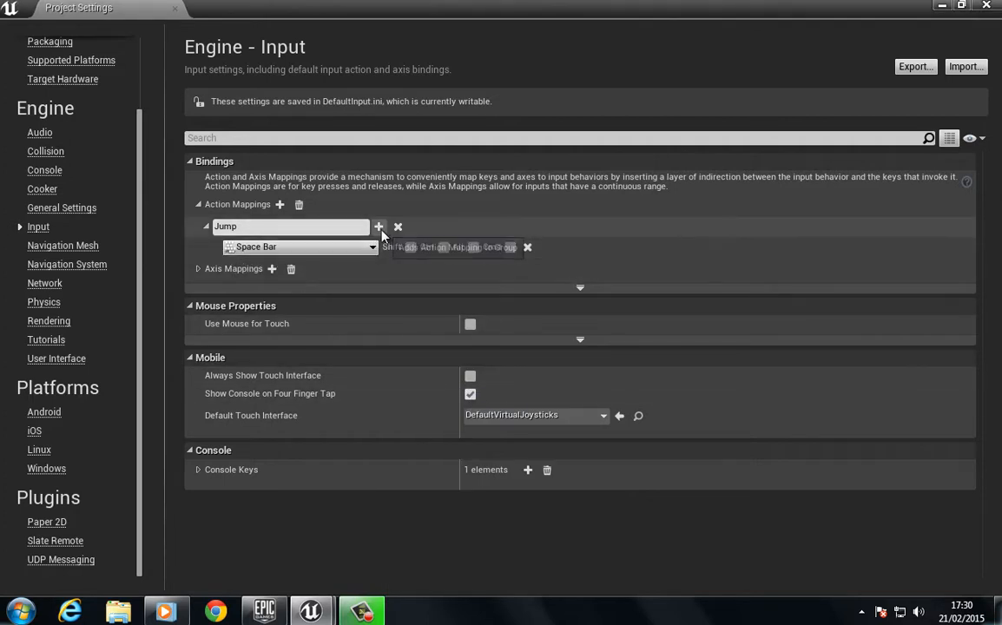
left_click(379, 227)
left_click(327, 269)
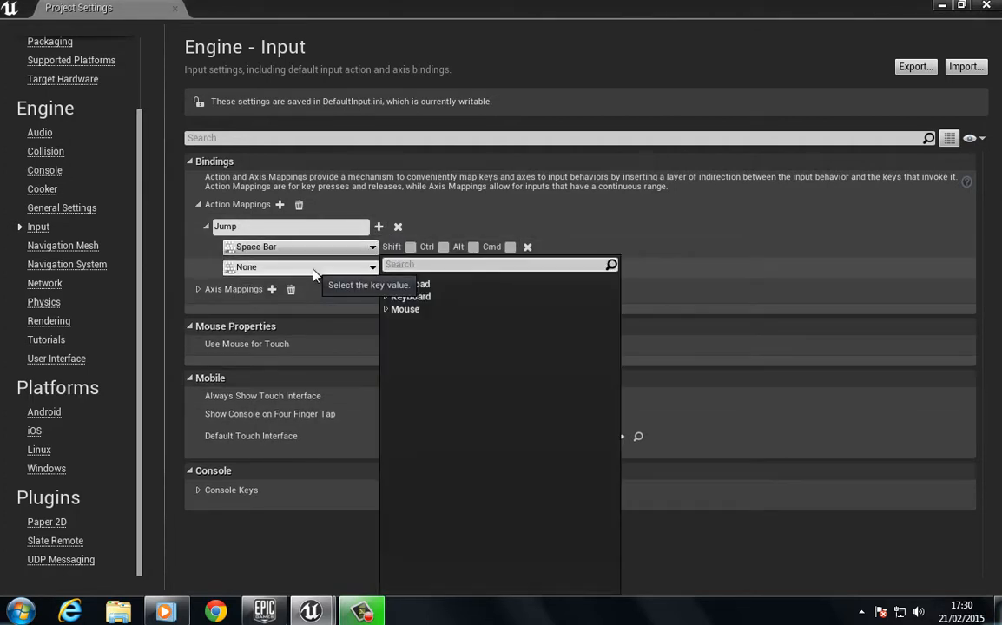
left_click(387, 297)
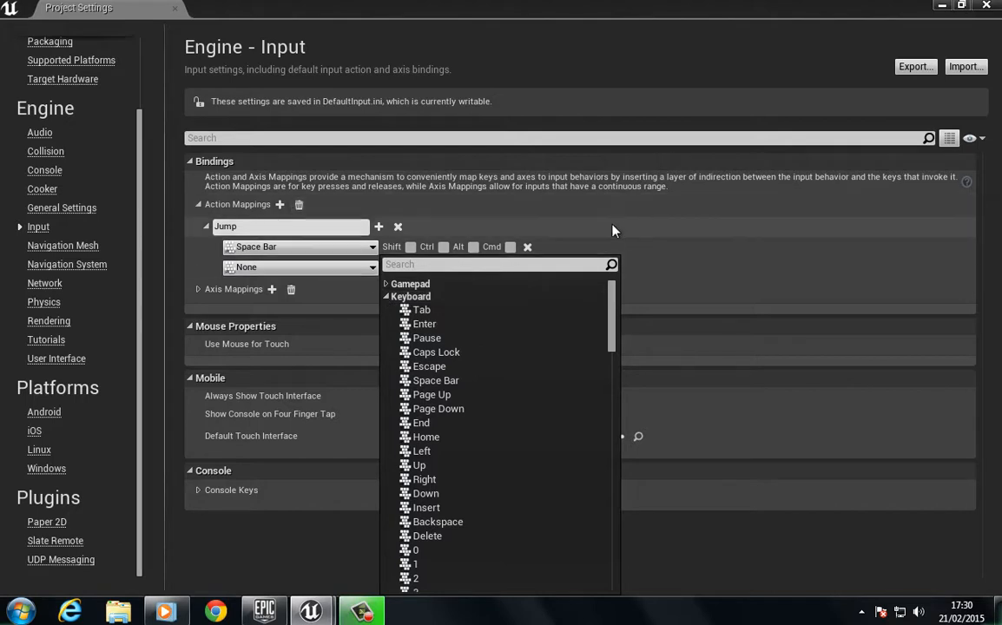
left_click(589, 238)
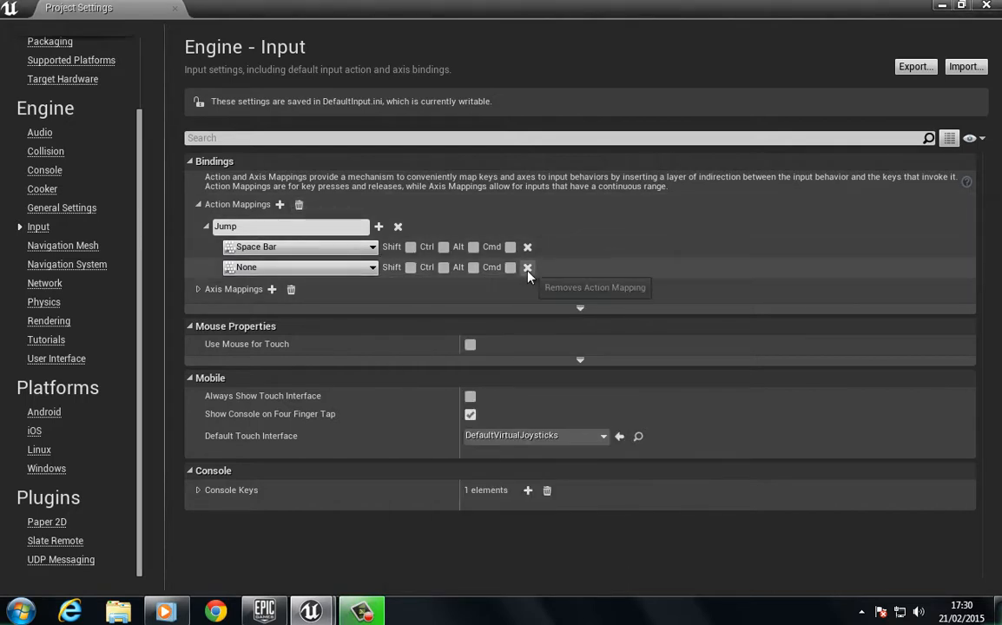
left_click(528, 269)
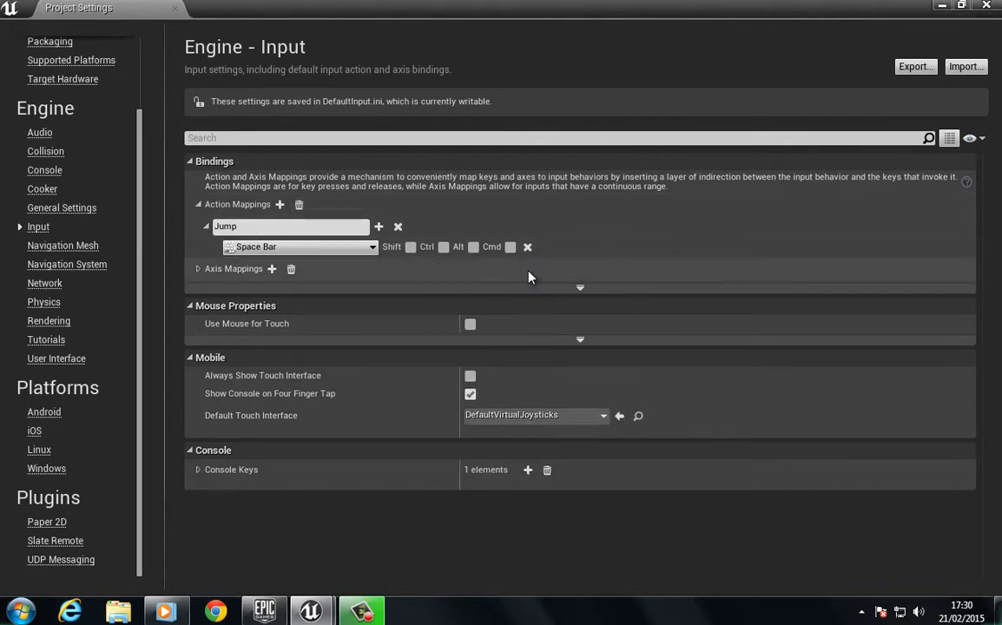
Step: Collapse the Jump mapping and both the Action Mappings and Axis Mappings groups in the input bindings
left_click(207, 226)
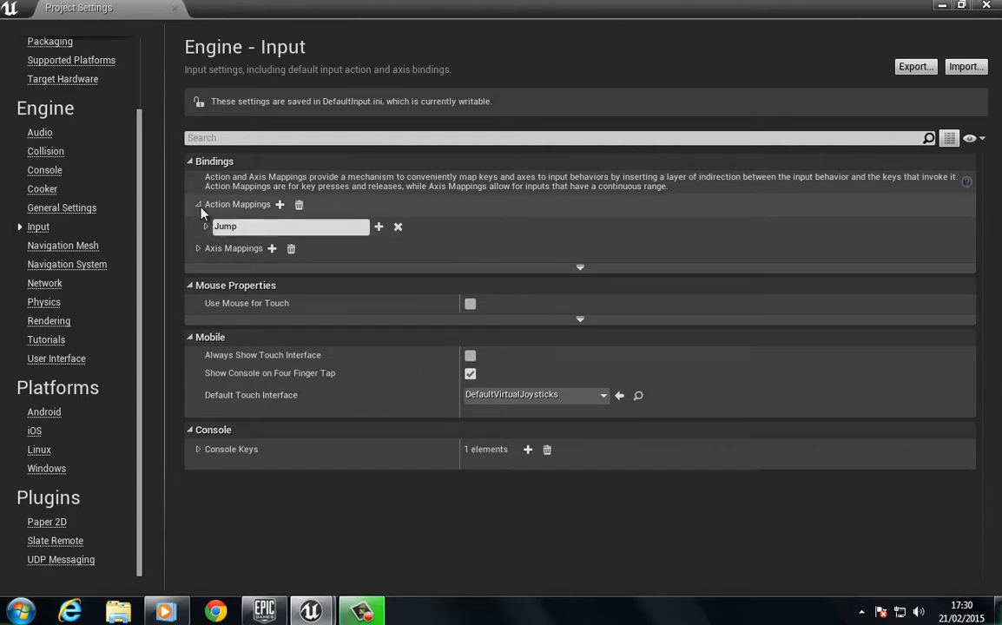
left_click(198, 205)
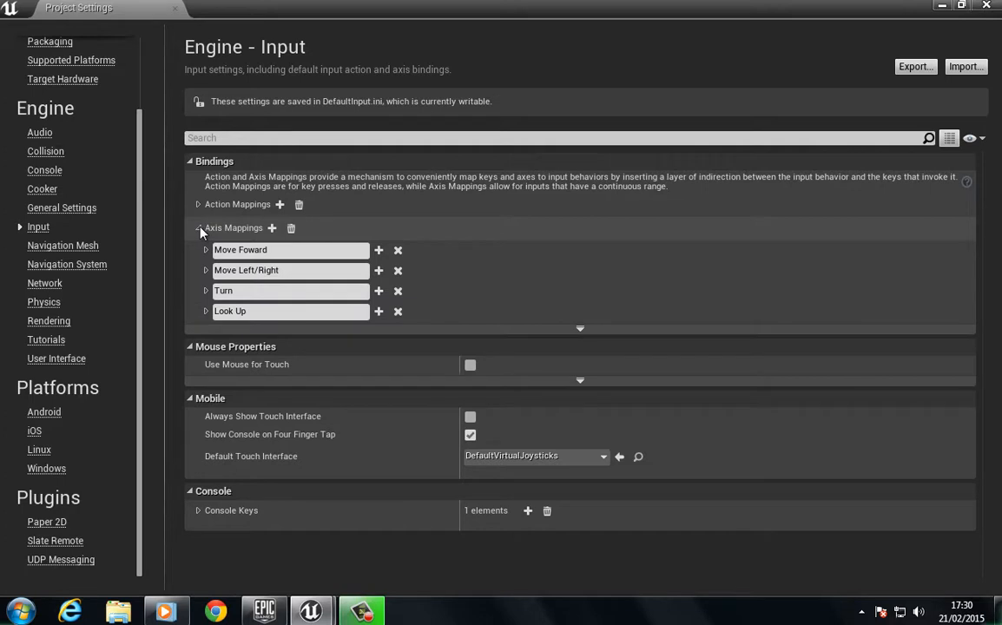
left_click(199, 229)
left_click(199, 206)
left_click(198, 205)
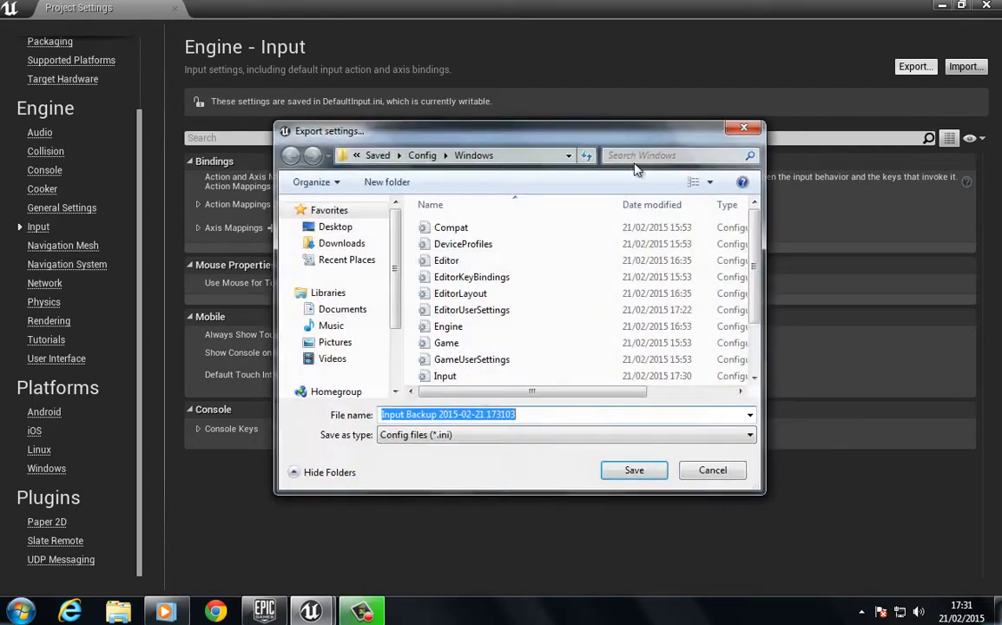
Step: Export the input settings to the existing Input config file in the project's Saved/Config/Windows folder
left_click(446, 379)
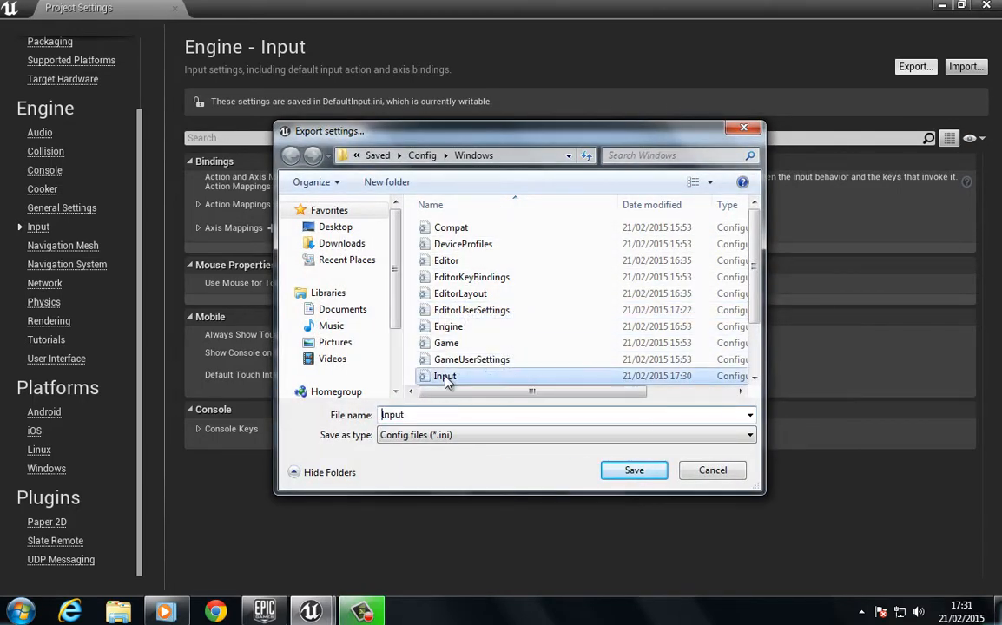
double_click(450, 380)
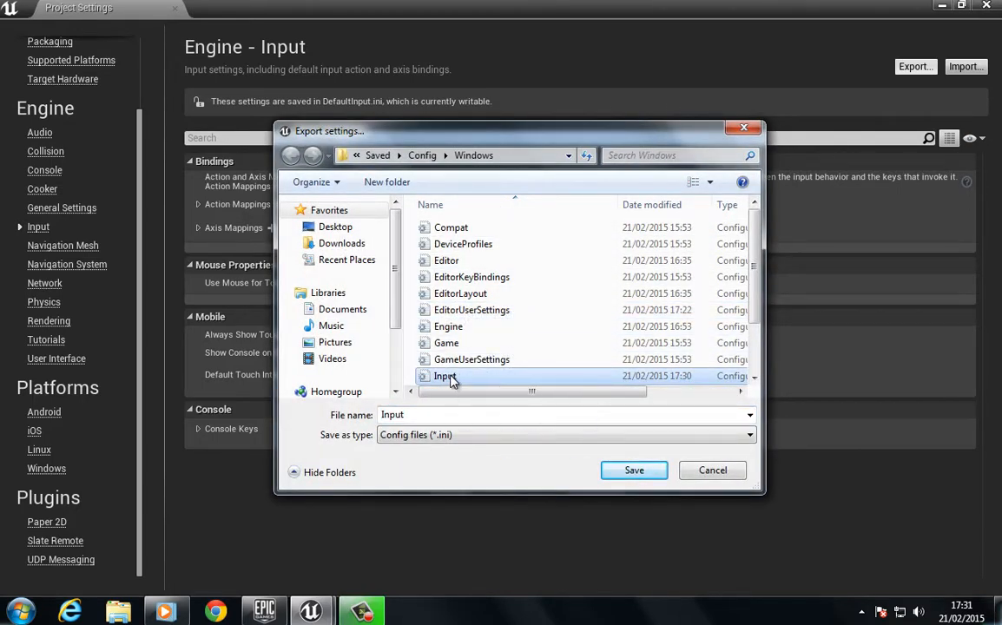
left_click(537, 306)
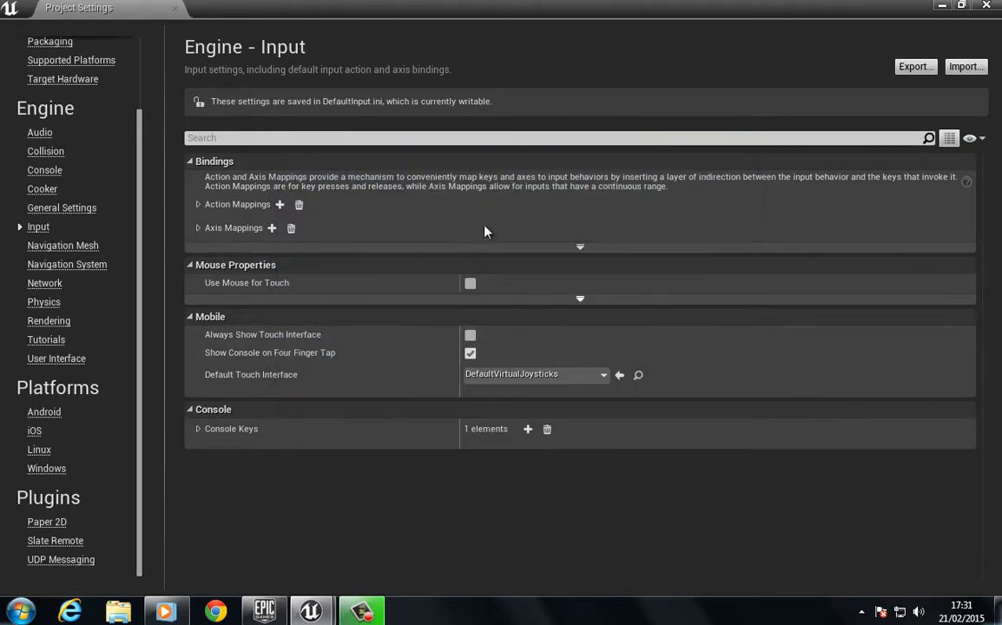
Step: Restore the maximized Project Settings window to a smaller size and close it to return to the level
left_click_drag(298, 10, 406, 128)
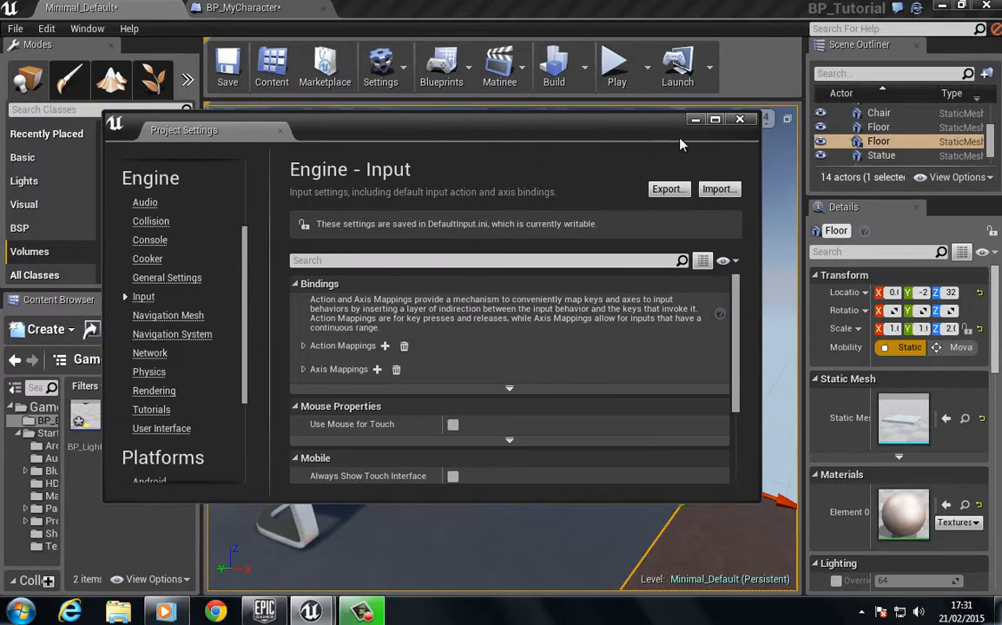
left_click(741, 120)
right_click_drag(483, 253, 421, 279)
left_click_drag(422, 280, 439, 261)
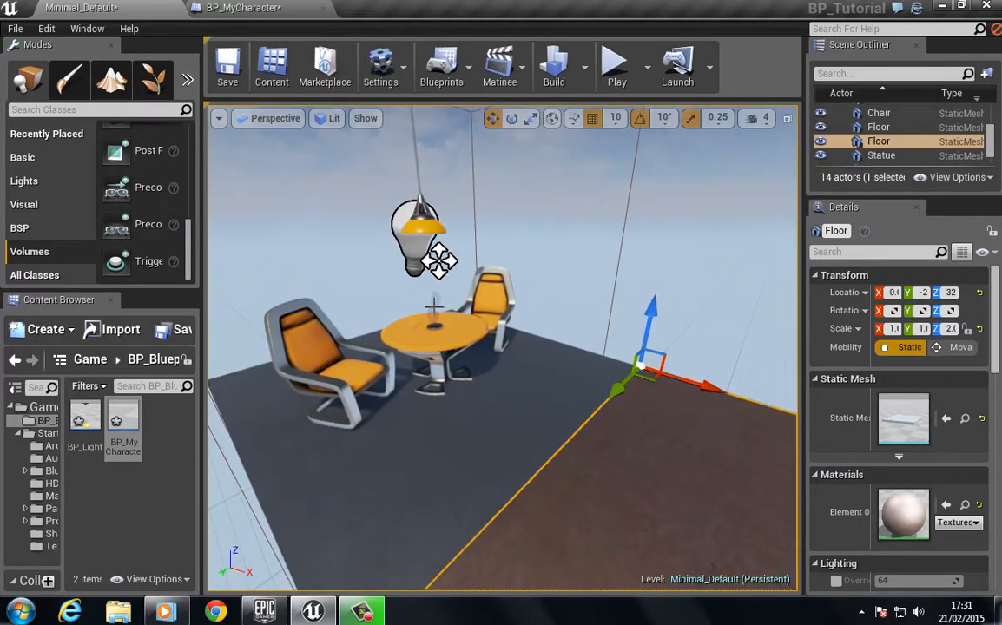